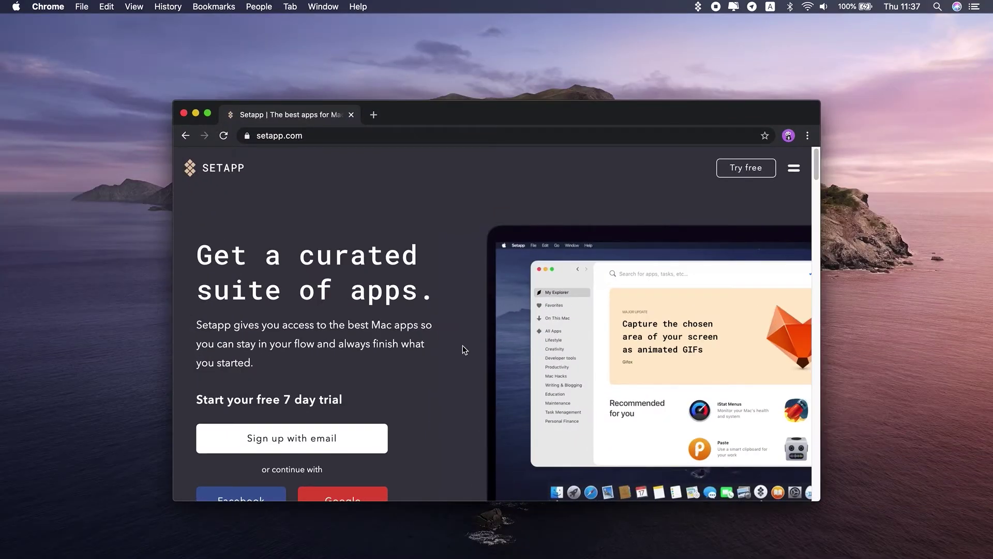
# - Scroll down setapp.com to the 'Every app's a gem' grid showing CleanMyMac X and Boom 3D
pyautogui.scroll(-3, 463, 346)
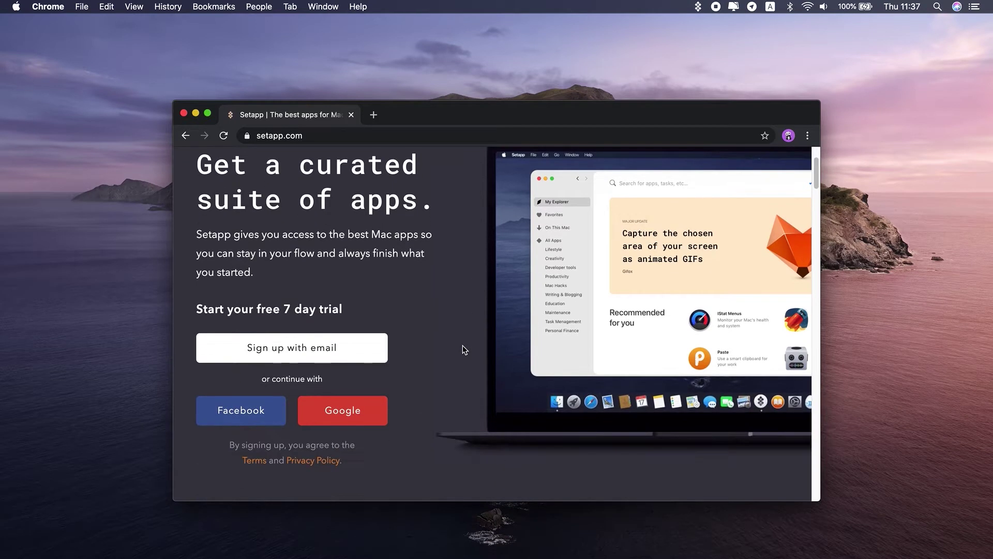
pyautogui.scroll(-10, 462, 345)
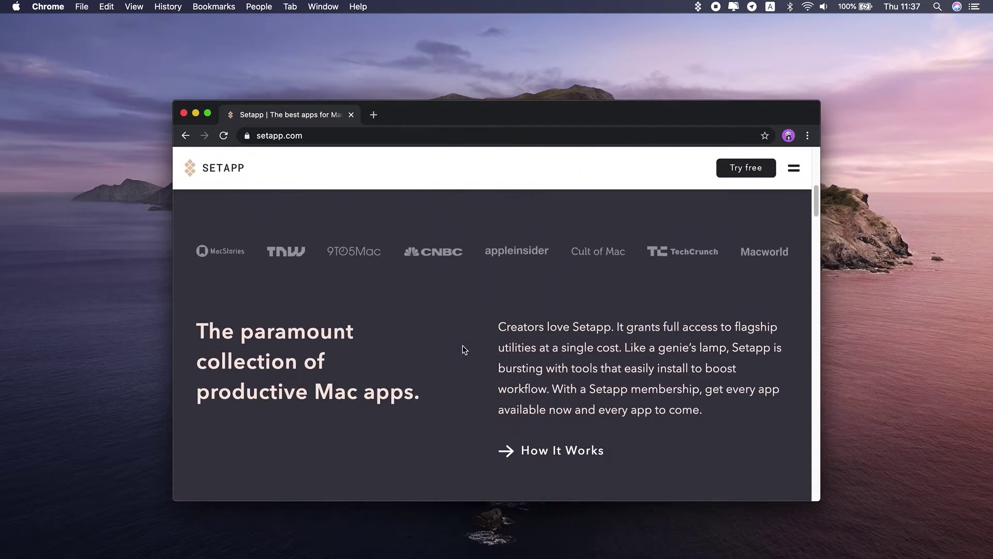
pyautogui.scroll(-7, 462, 346)
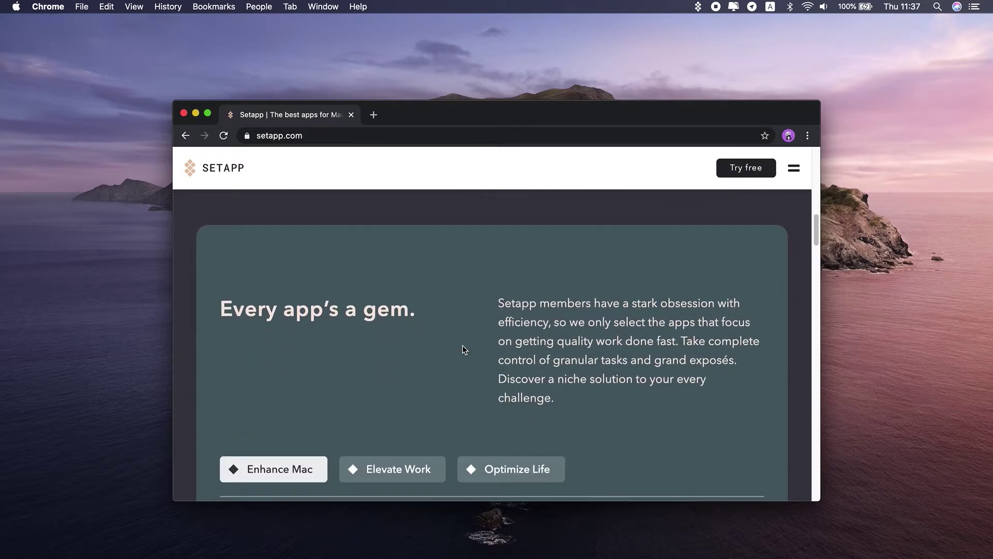
pyautogui.scroll(-7, 462, 345)
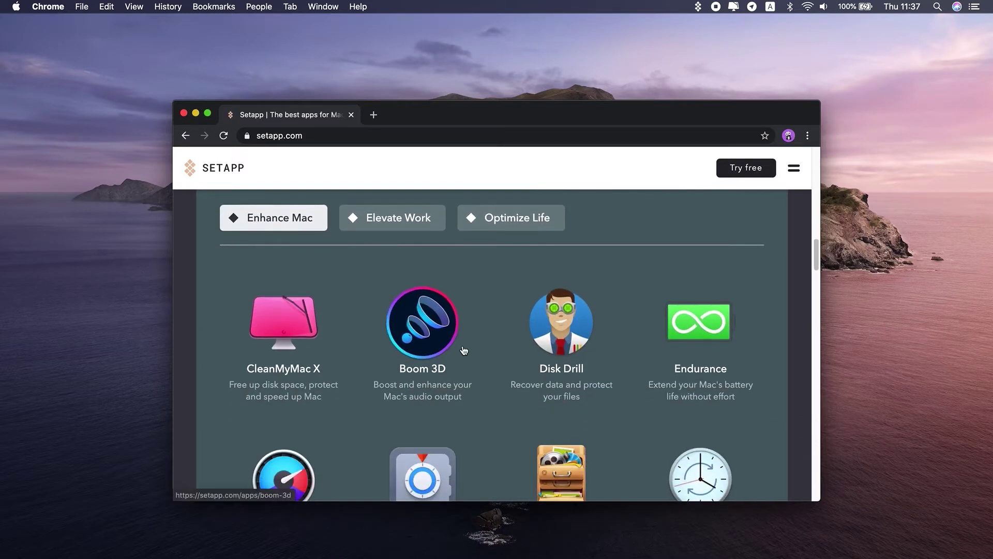
pyautogui.scroll(-2, 463, 350)
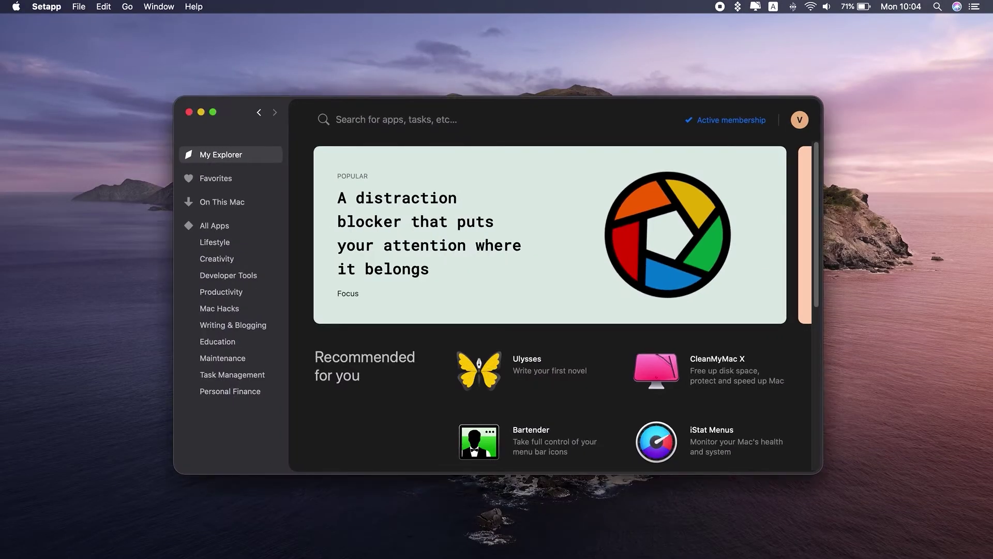
# - Play MindNode's preview on its On This Mac details page, then open MindNode
pyautogui.scroll(-10, 492, 333)
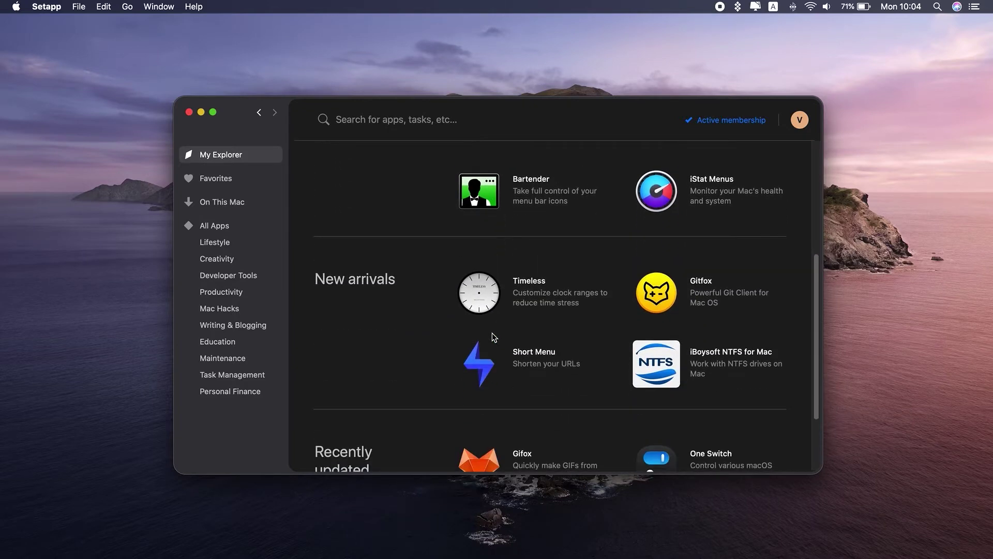
pyautogui.click(244, 203)
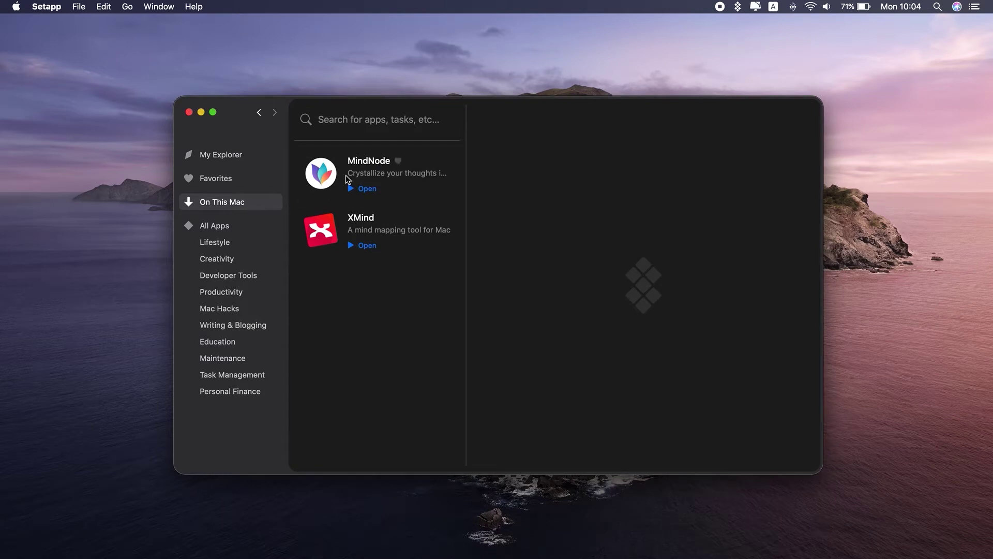
pyautogui.click(355, 166)
pyautogui.click(577, 336)
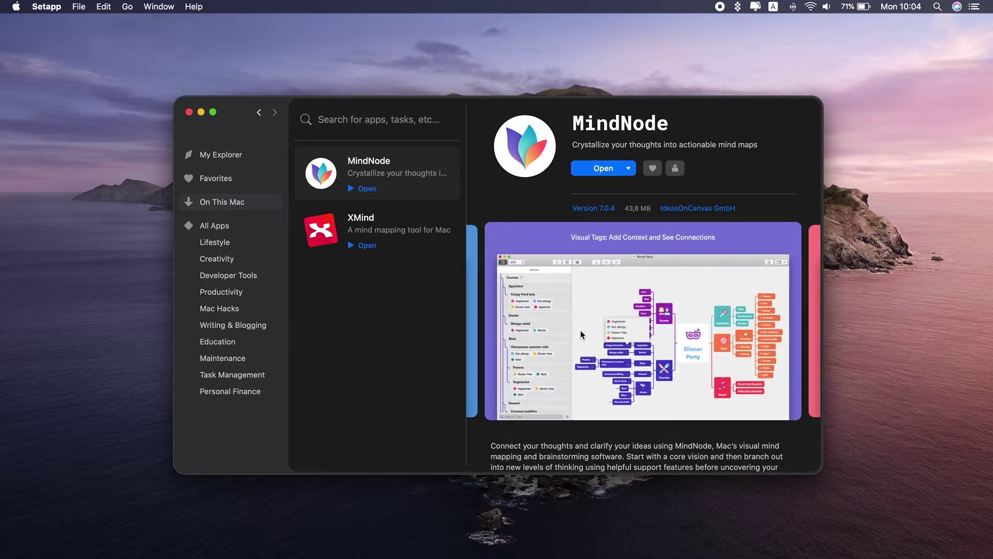
pyautogui.click(595, 171)
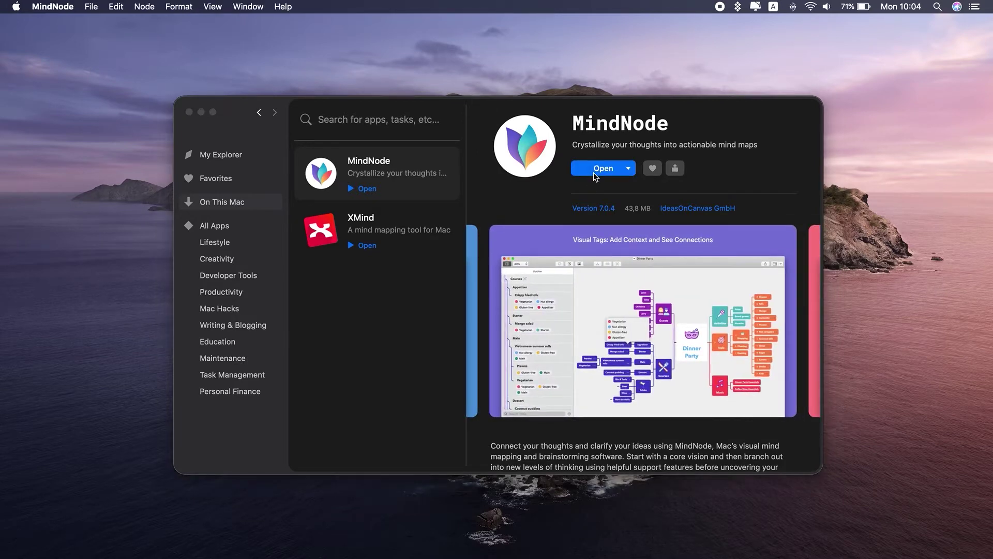
# - Zoom the map to 100% and add a 'Pack My Stuff' child node under Task
pyautogui.click(202, 112)
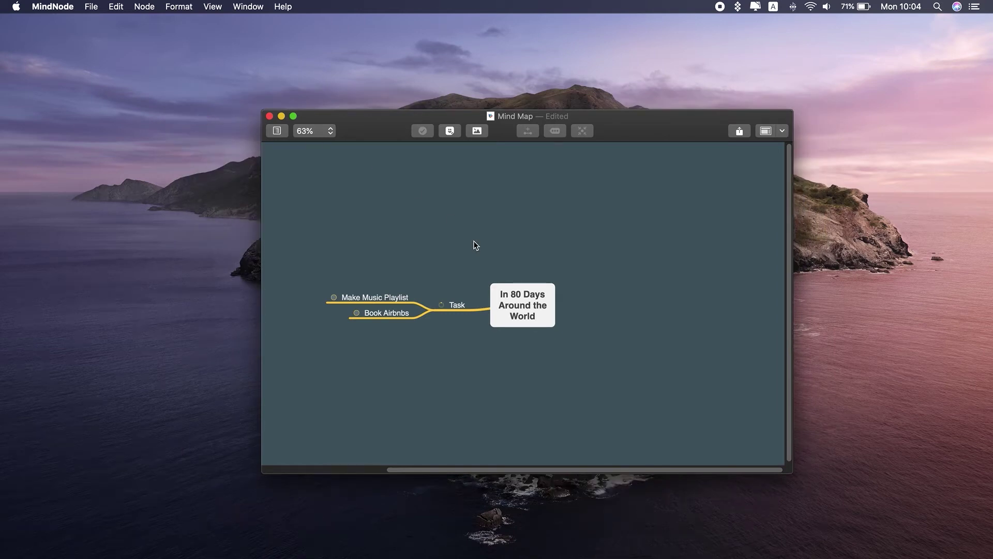
pyautogui.hscroll(-2, 476, 245)
pyautogui.press('super+0')
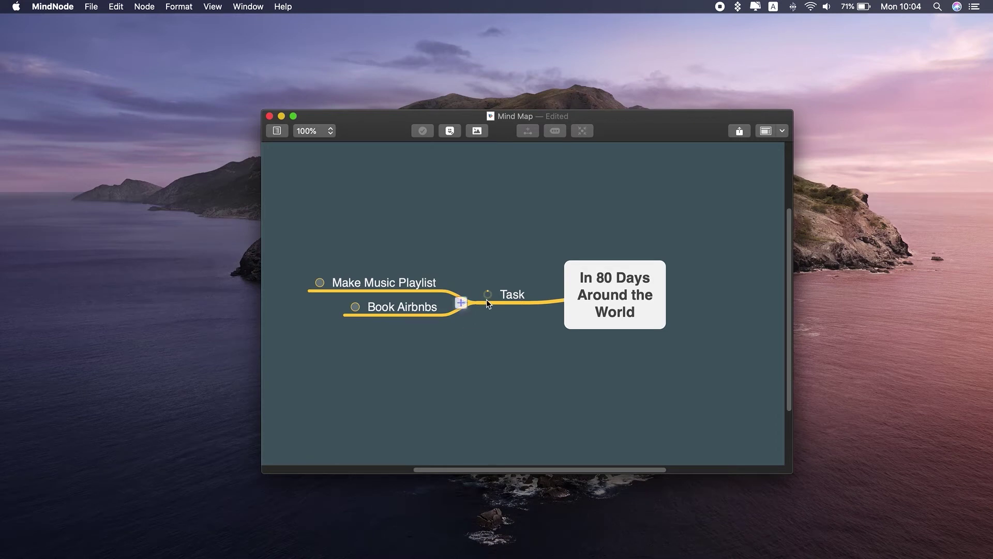
pyautogui.click(460, 303)
pyautogui.write('Pack')
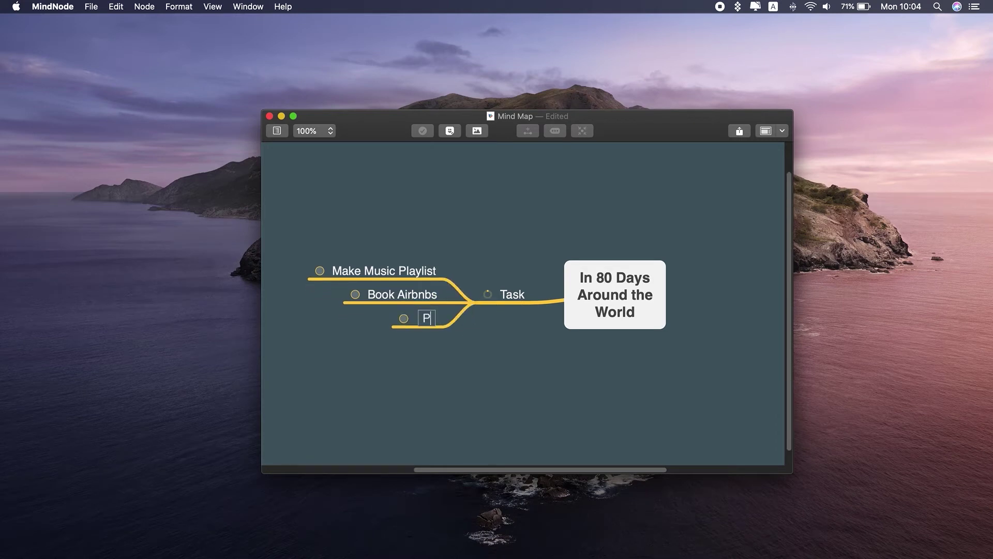
pyautogui.write(' My Stuff')
# - Put the globe icon on the central In 80 Days Around the World node
pyautogui.click(449, 130)
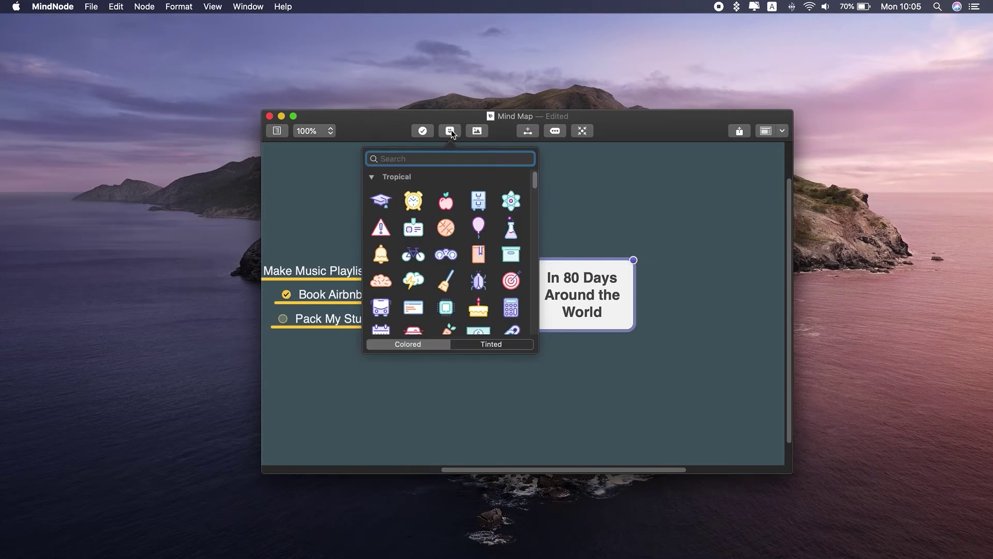
pyautogui.scroll(-2, 467, 245)
pyautogui.scroll(-5, 467, 245)
pyautogui.click(511, 252)
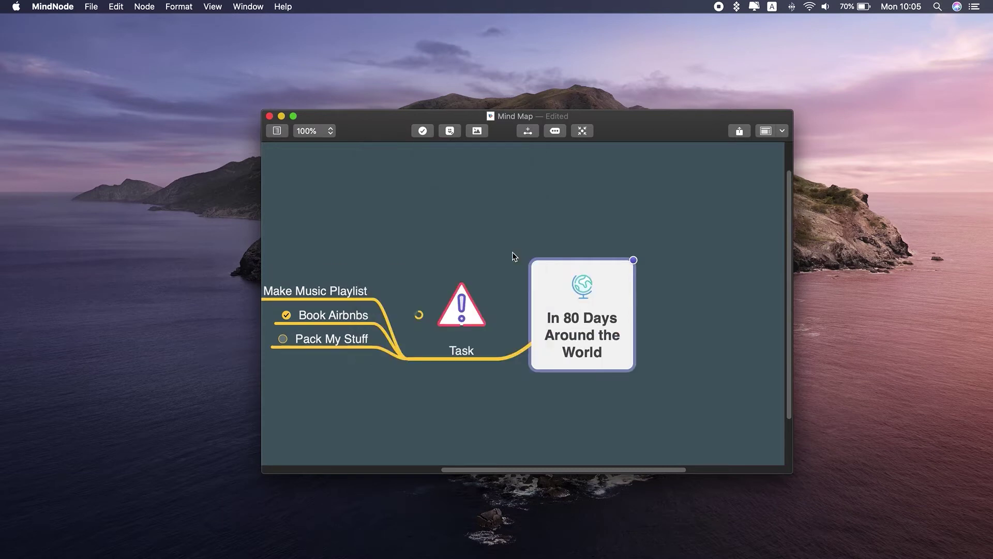
pyautogui.scroll(-3, 594, 228)
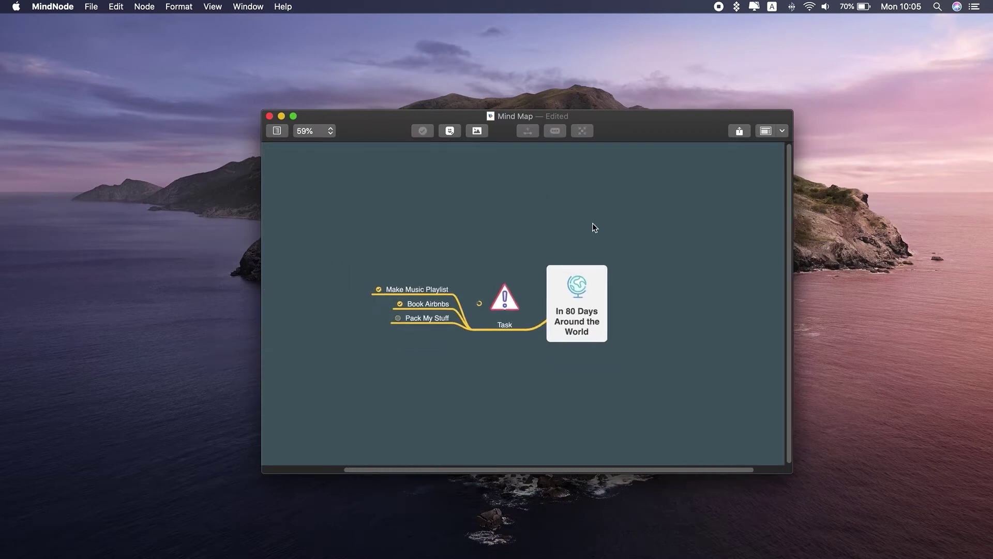
# - Drag photo IMG_1283 onto the map, shrink it, and give it an empty child branch
pyautogui.click(477, 130)
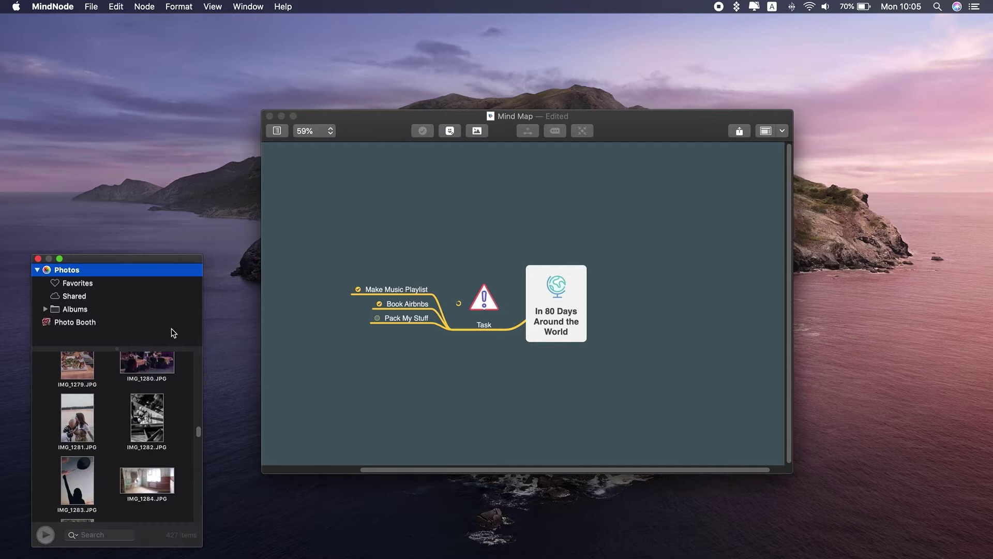
pyautogui.moveTo(86, 477); pyautogui.dragTo(571, 207)
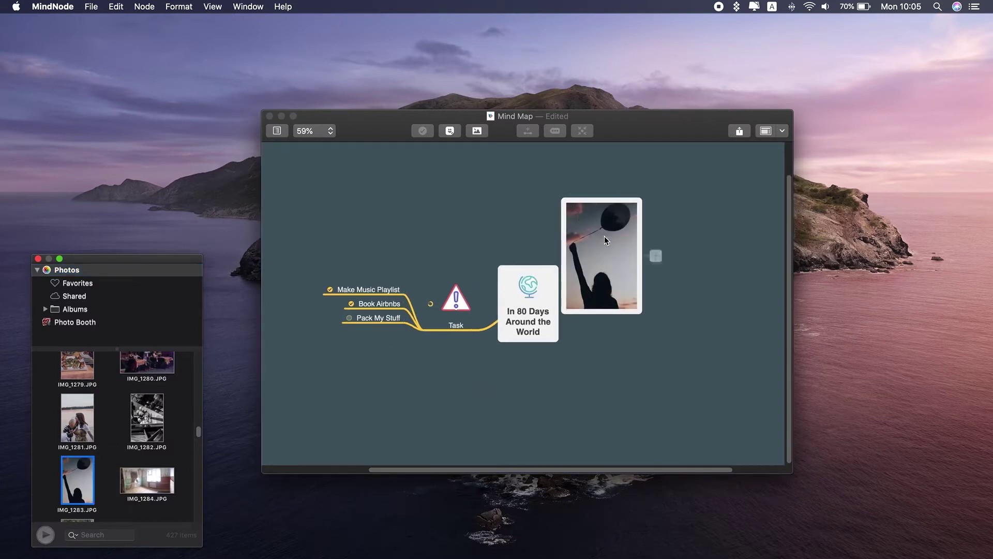
pyautogui.moveTo(642, 197); pyautogui.dragTo(616, 243)
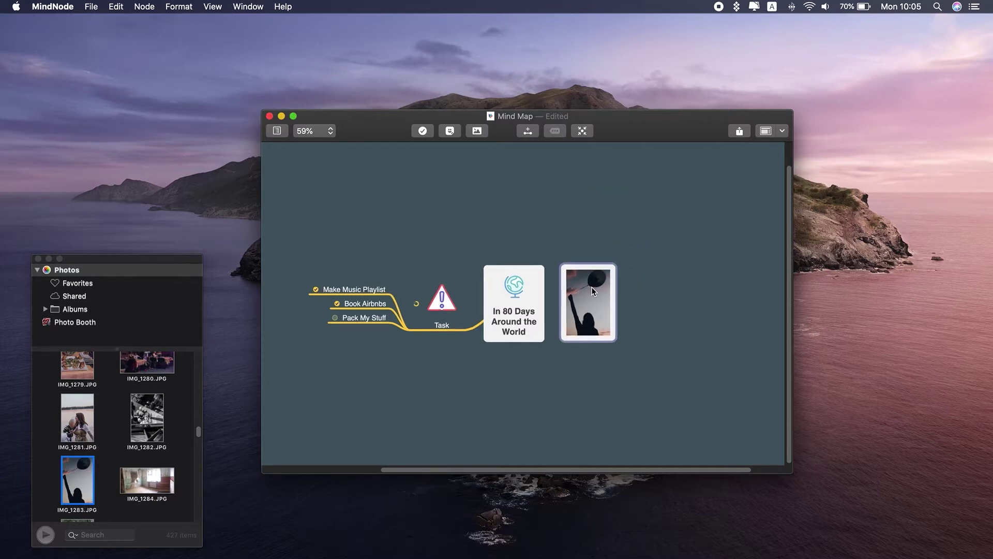
pyautogui.click(628, 303)
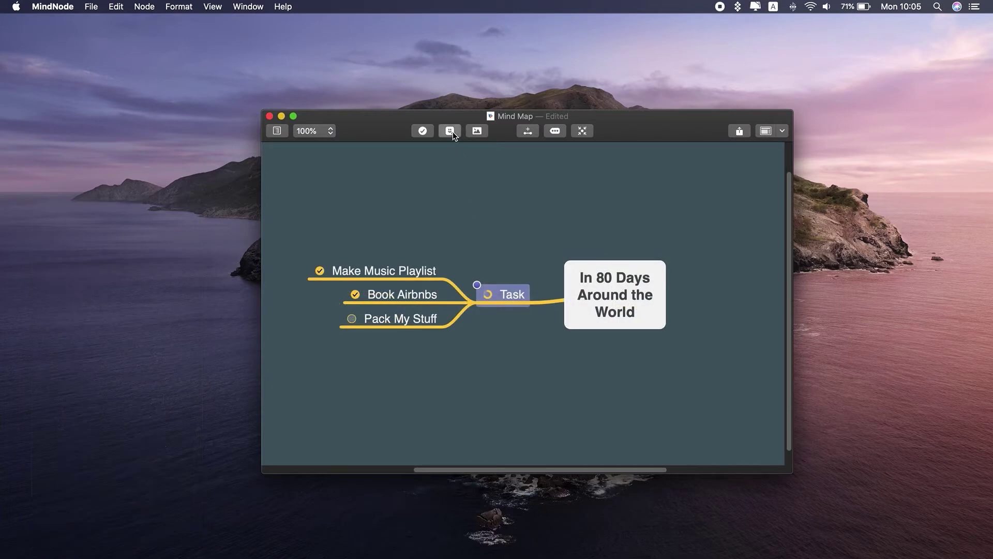
pyautogui.click(450, 131)
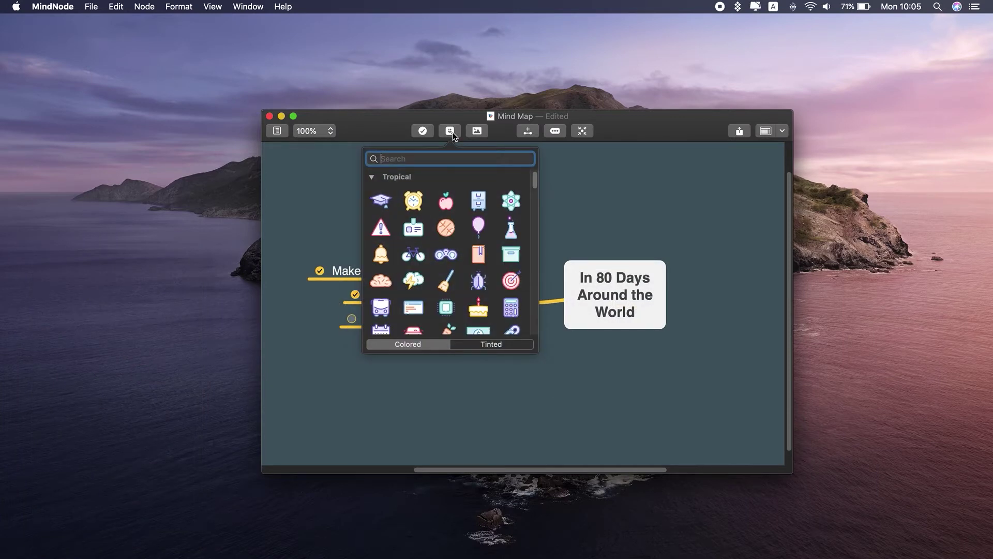
# - Add the warning-triangle icon to the Task node and enlarge the node
pyautogui.click(381, 227)
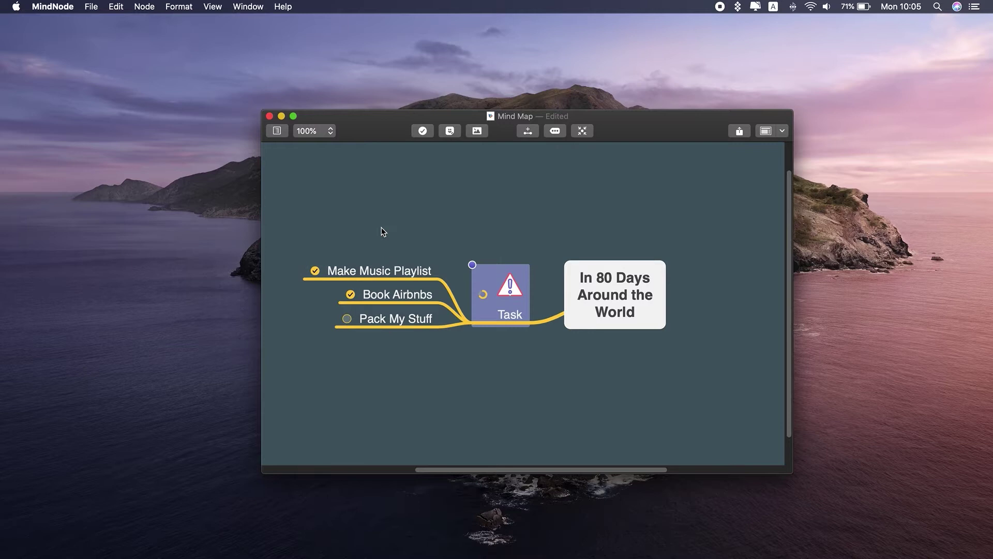
pyautogui.moveTo(528, 288)
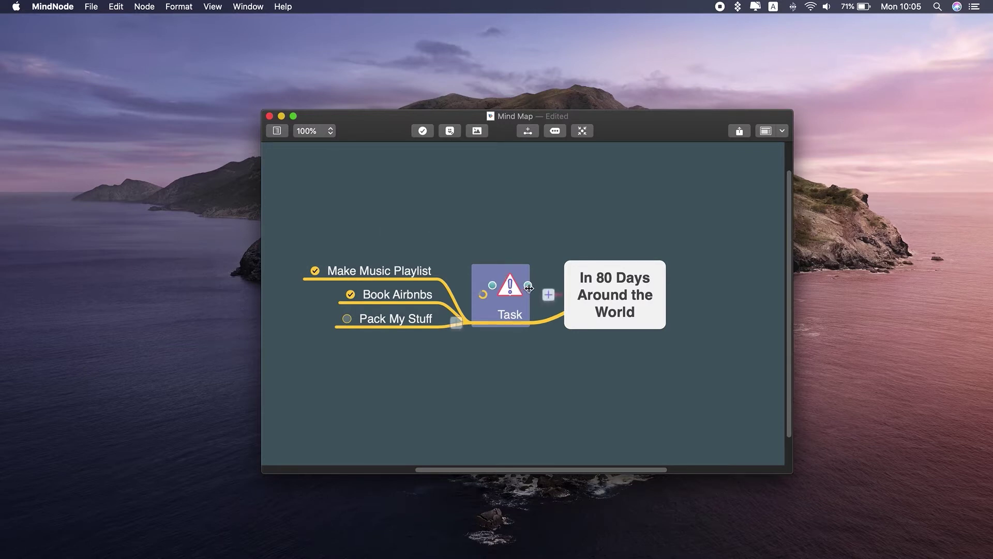
pyautogui.moveTo(529, 288); pyautogui.dragTo(544, 287)
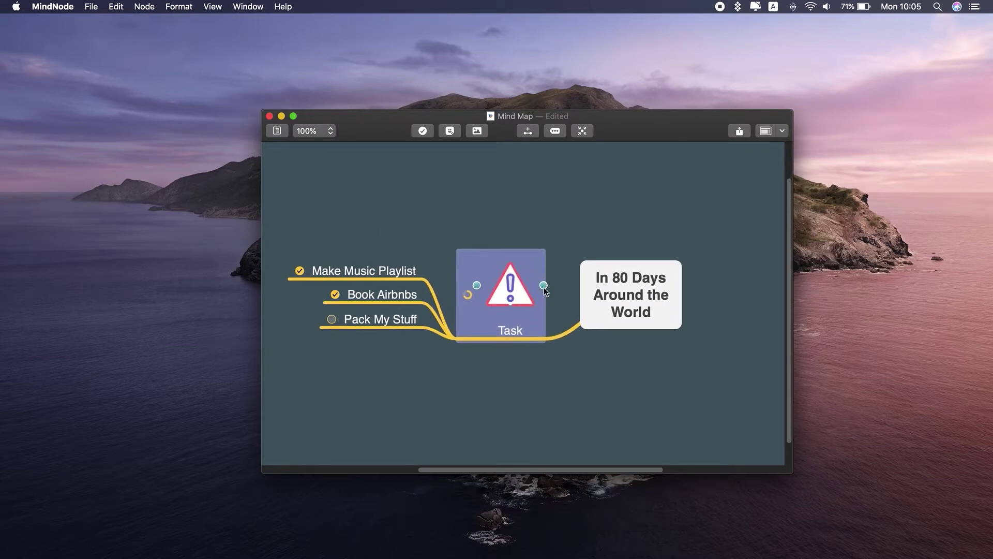
pyautogui.click(535, 227)
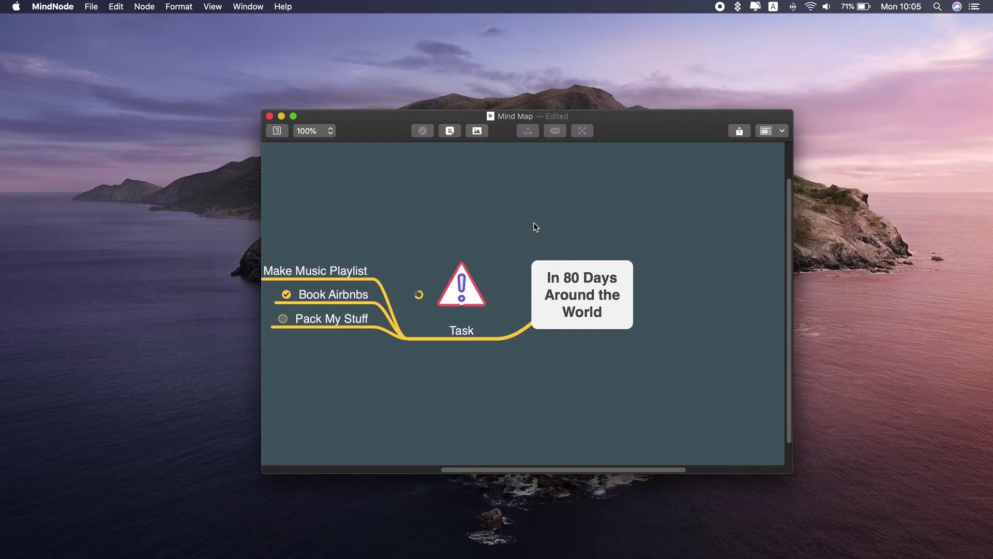
# - Browse the sticker library for the In 80 Days Around the World node
pyautogui.click(582, 266)
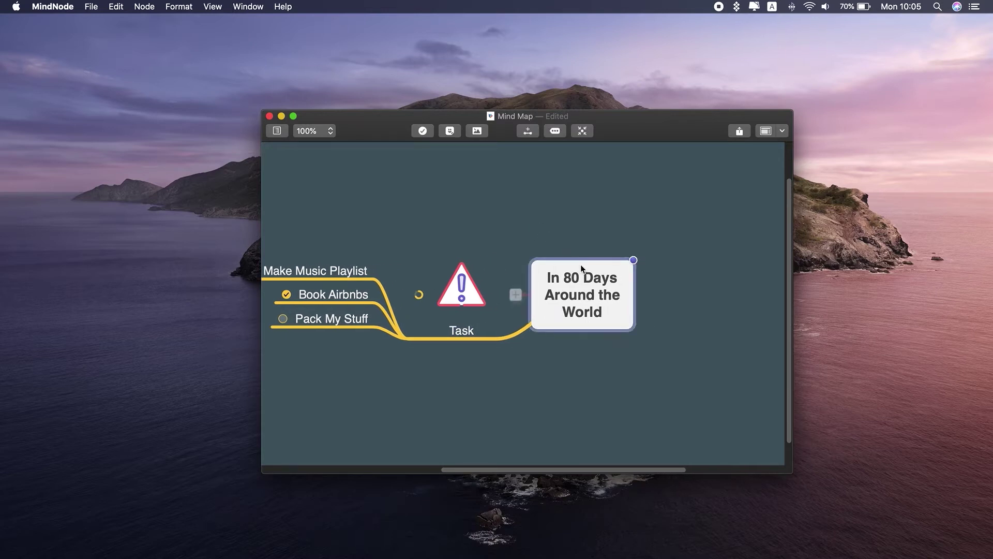
pyautogui.click(451, 130)
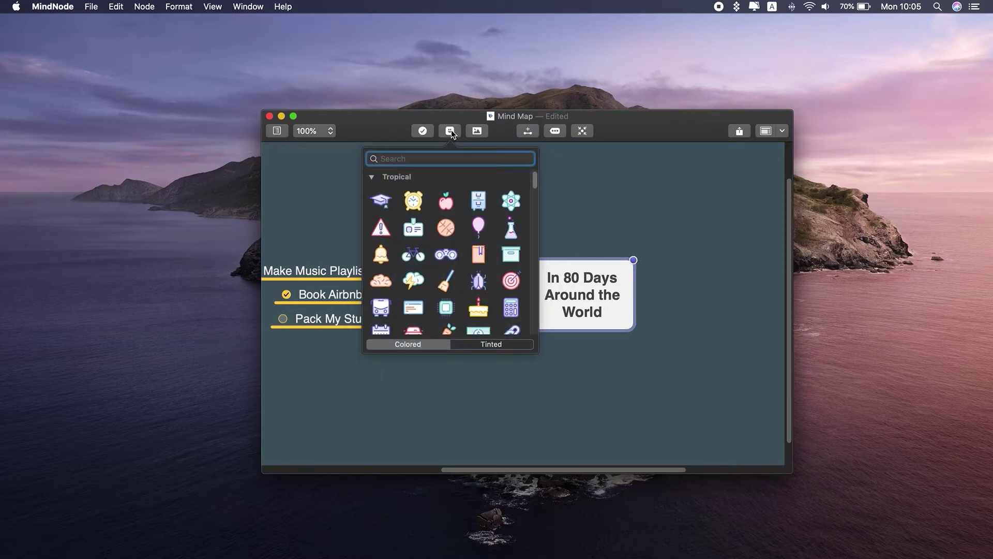
pyautogui.scroll(-5, 464, 238)
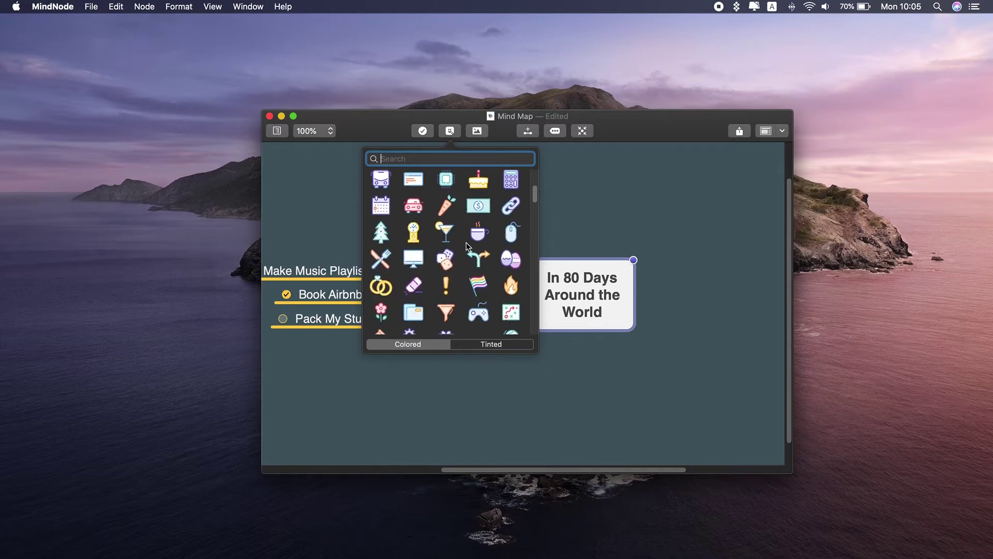
pyautogui.scroll(-3, 467, 244)
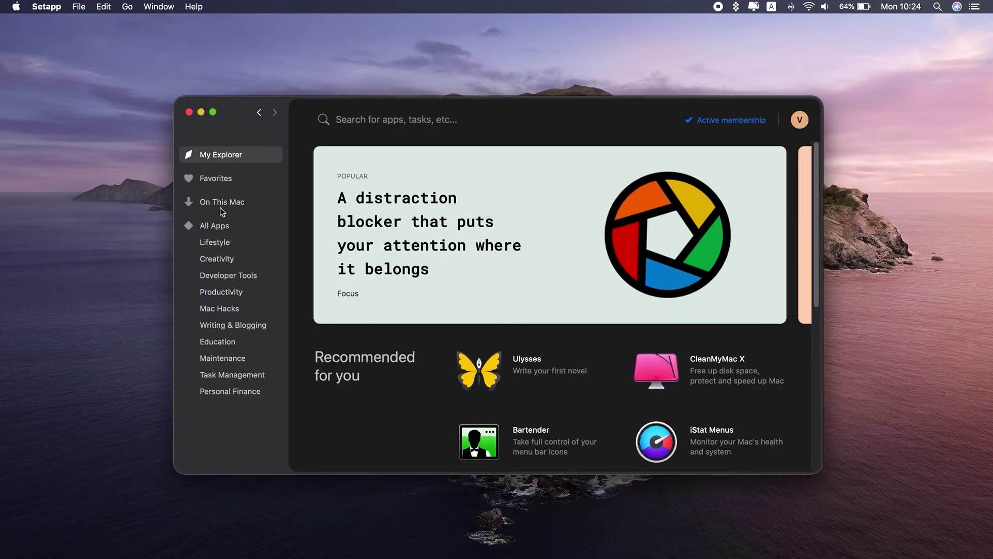
# - Launch XMind from Setapp's On This Mac list
pyautogui.click(220, 199)
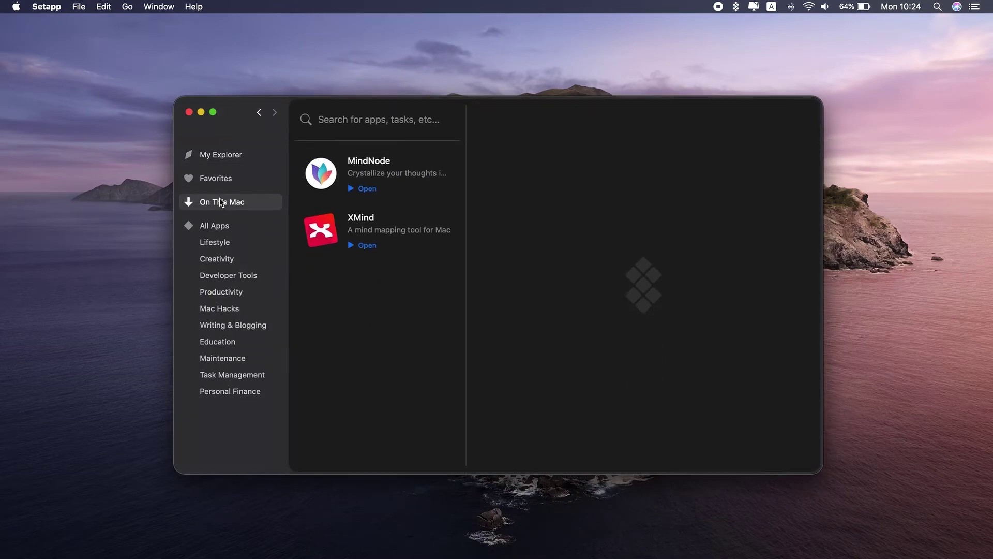
pyautogui.click(355, 223)
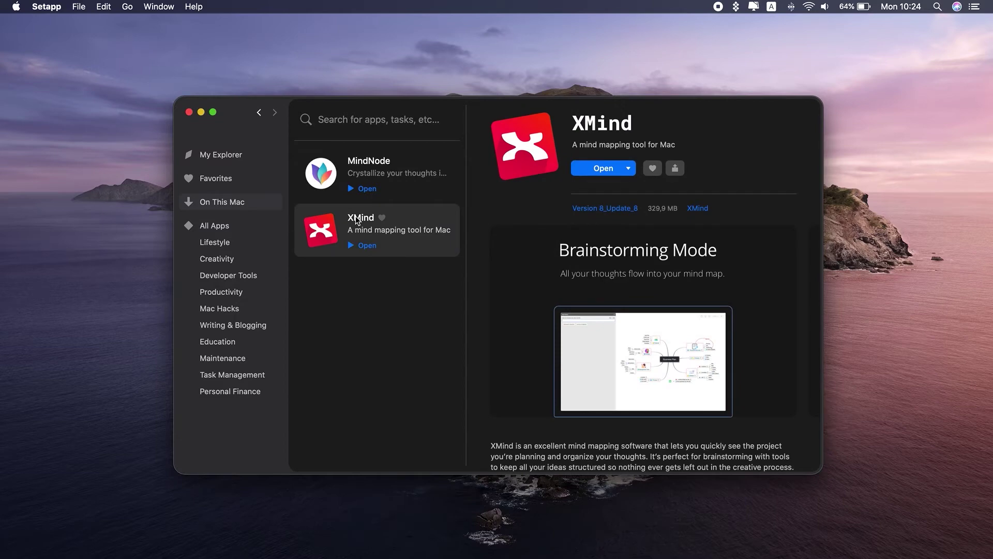
pyautogui.click(597, 168)
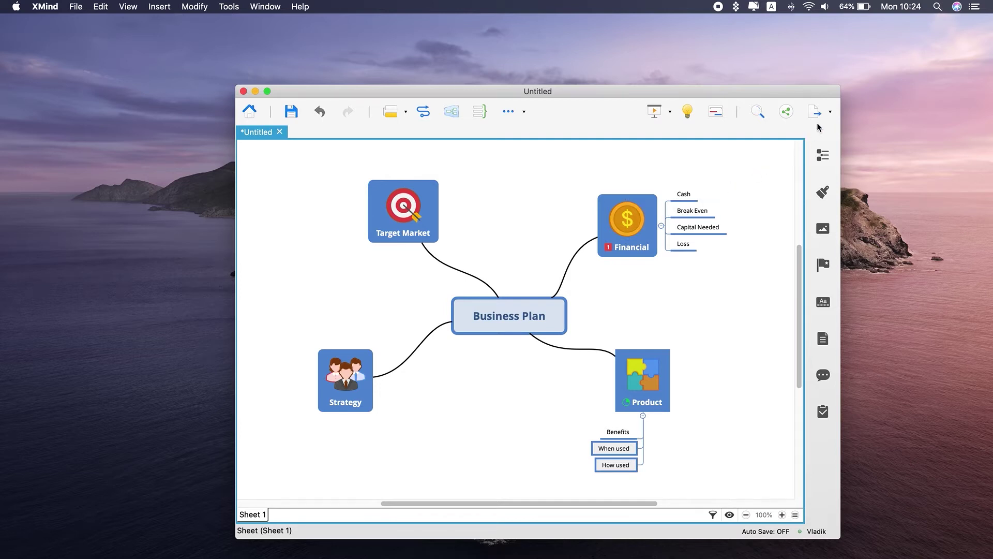
# - Check the Business Plan map's export formats: Image, SVG, PDF, Excel and Word
pyautogui.click(830, 111)
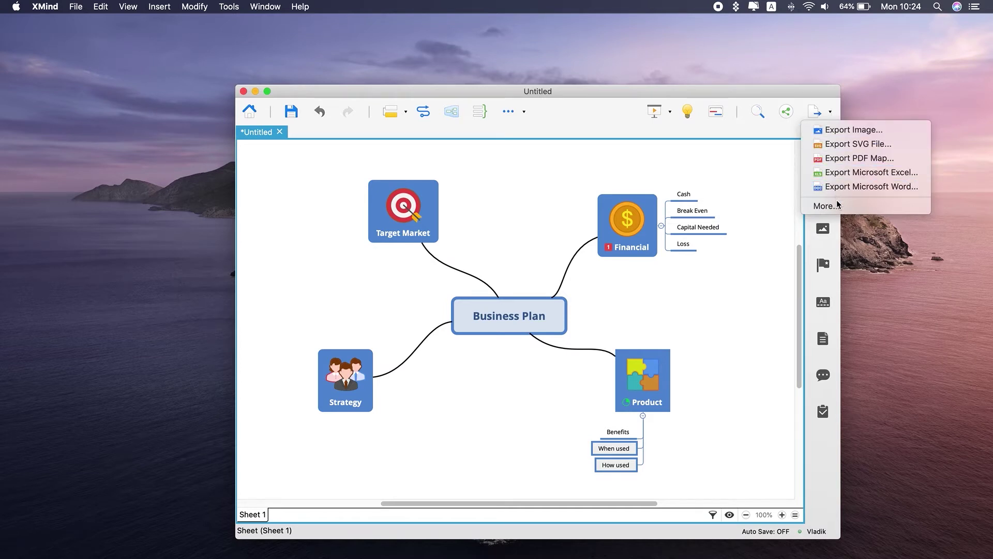
pyautogui.click(775, 163)
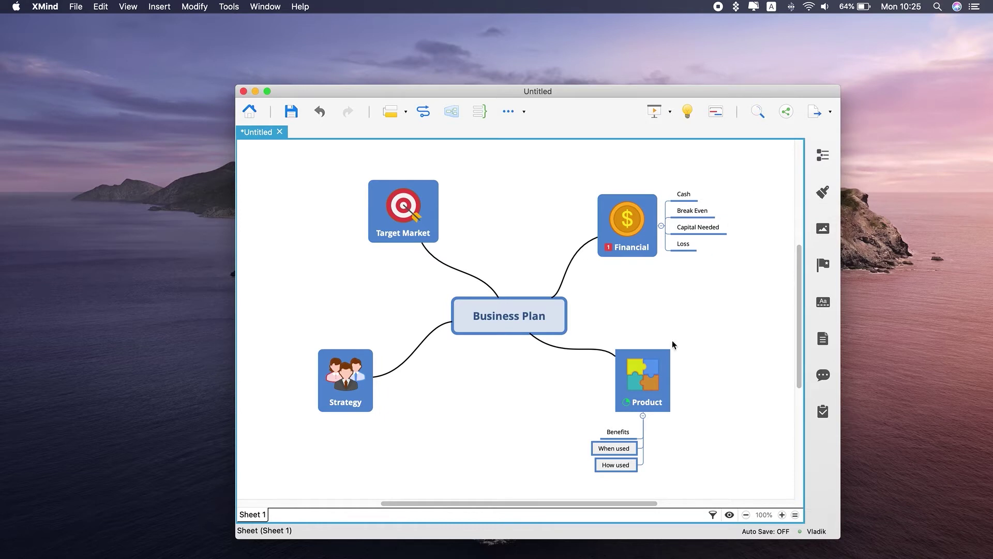
# - Add a 'Why used' topic below How used under Product
pyautogui.scroll(-5, 641, 441)
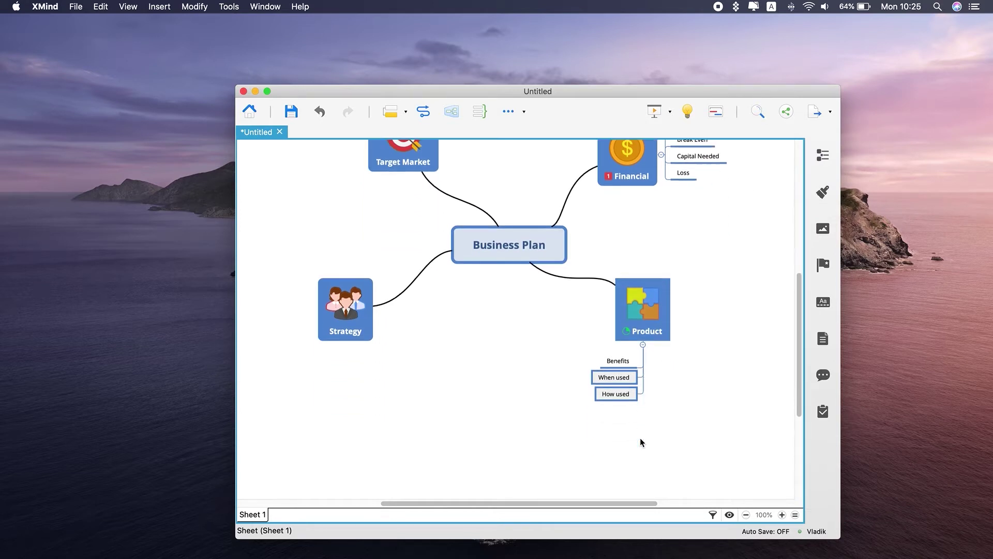
pyautogui.press('super+v')
pyautogui.doubleClick(626, 356)
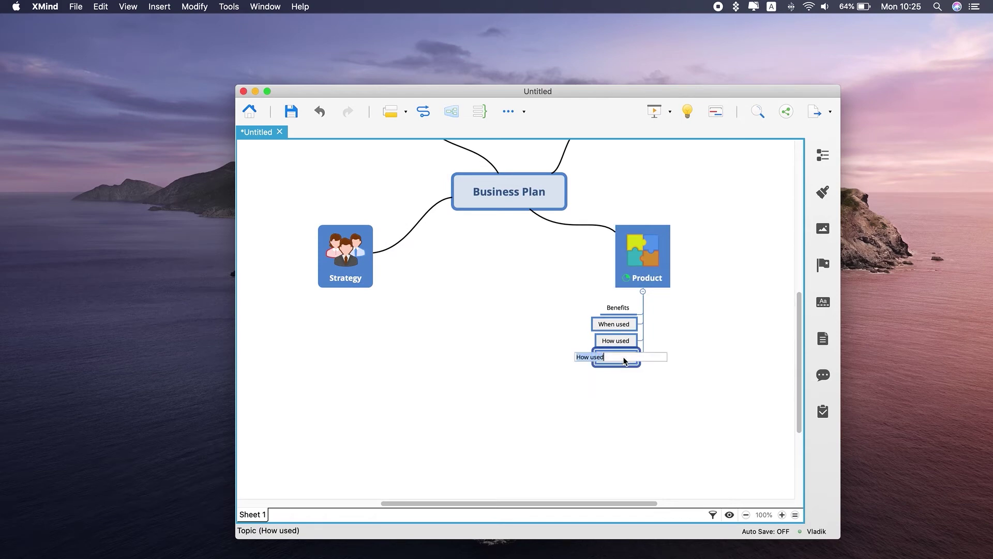
pyautogui.write('Why')
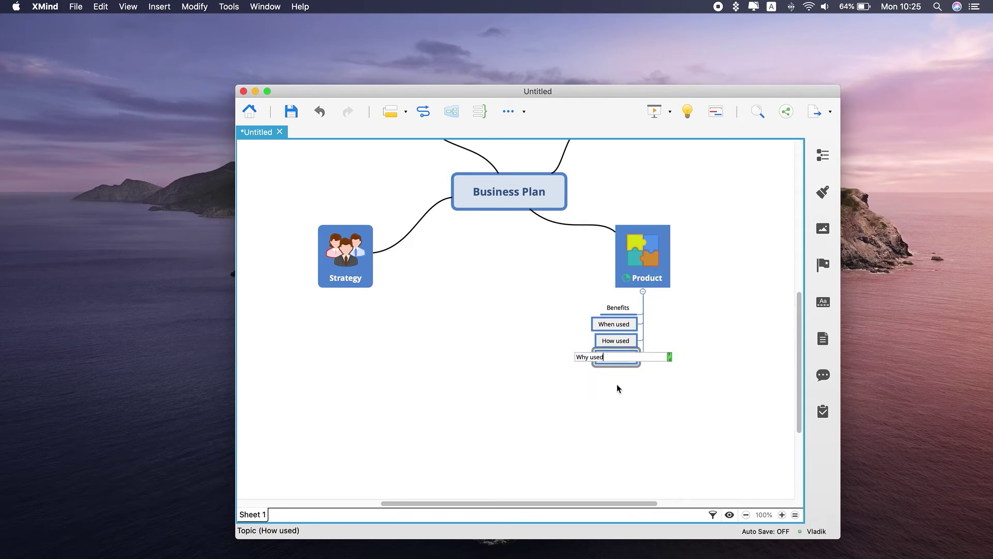
pyautogui.press('Return')
# - Mark When used, How used and Why used with priority markers 2, 1 and 3
pyautogui.click(828, 265)
pyautogui.click(673, 223)
pyautogui.click(586, 294)
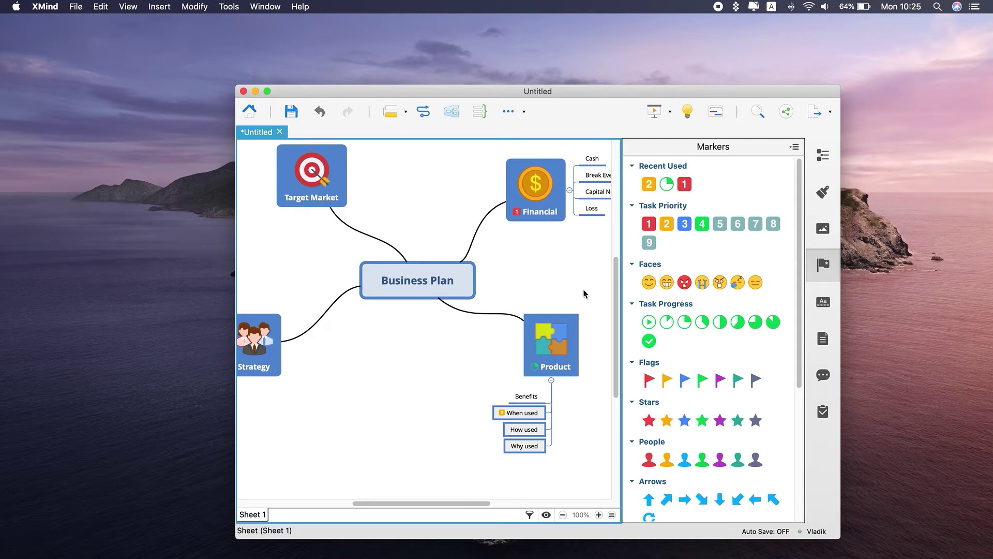
pyautogui.click(523, 429)
pyautogui.click(649, 223)
pyautogui.click(524, 445)
pyautogui.click(684, 224)
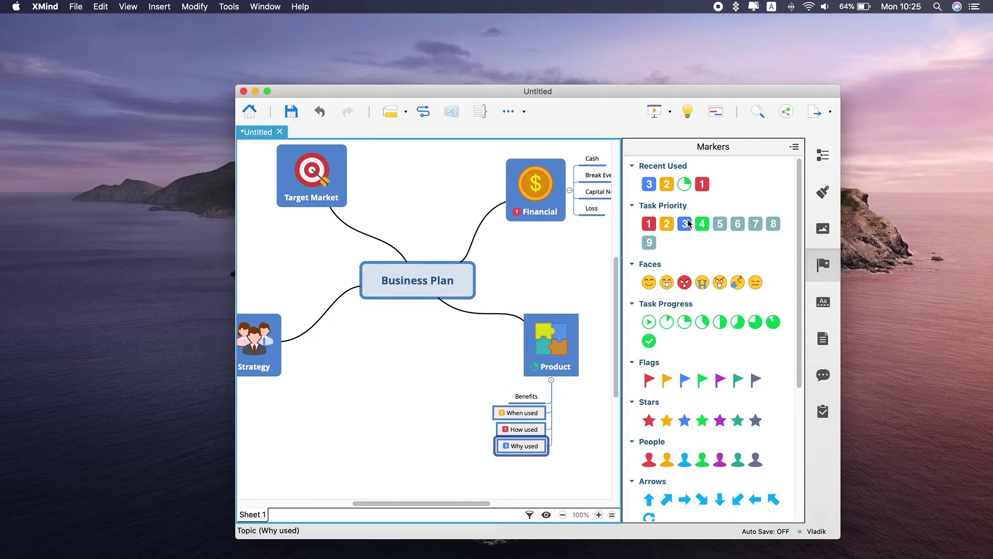
pyautogui.click(585, 343)
pyautogui.click(820, 264)
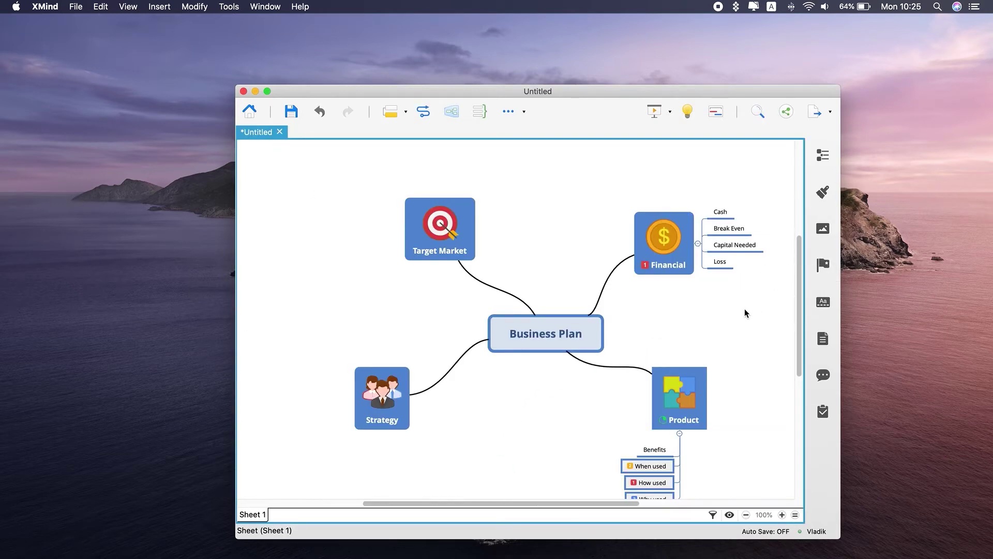
# - Run a Walk Through presentation from Product through Benefits to When, How and Why used
pyautogui.click(657, 114)
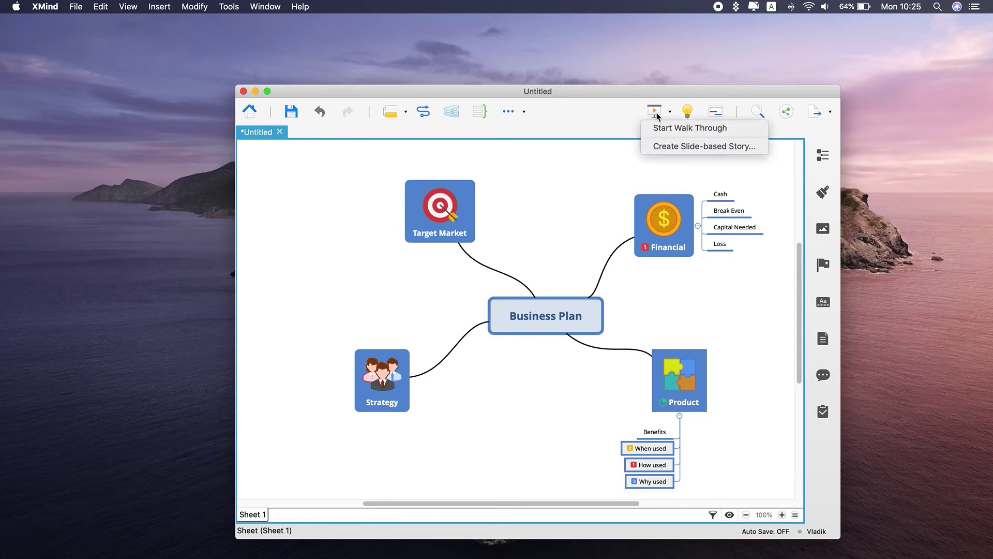
pyautogui.click(661, 128)
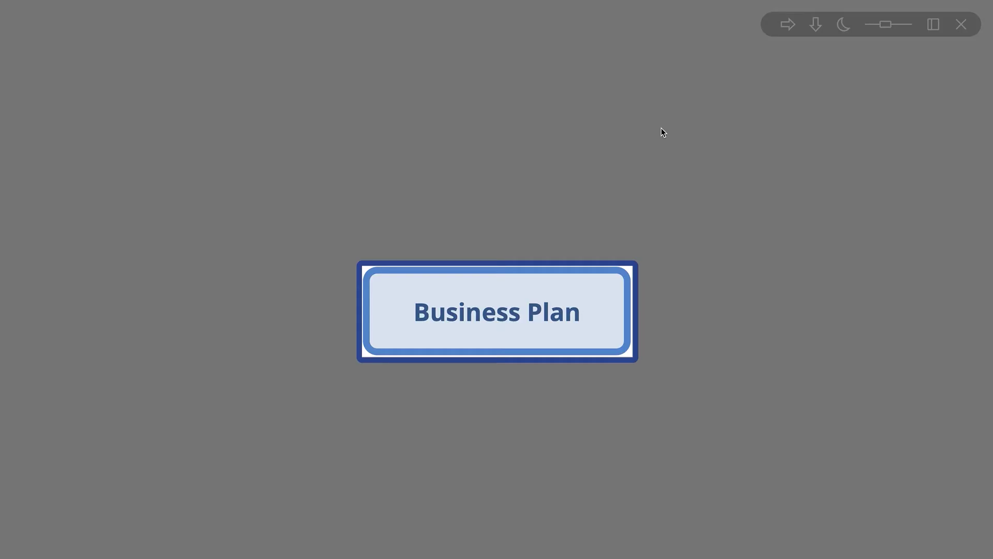
pyautogui.press('Right')
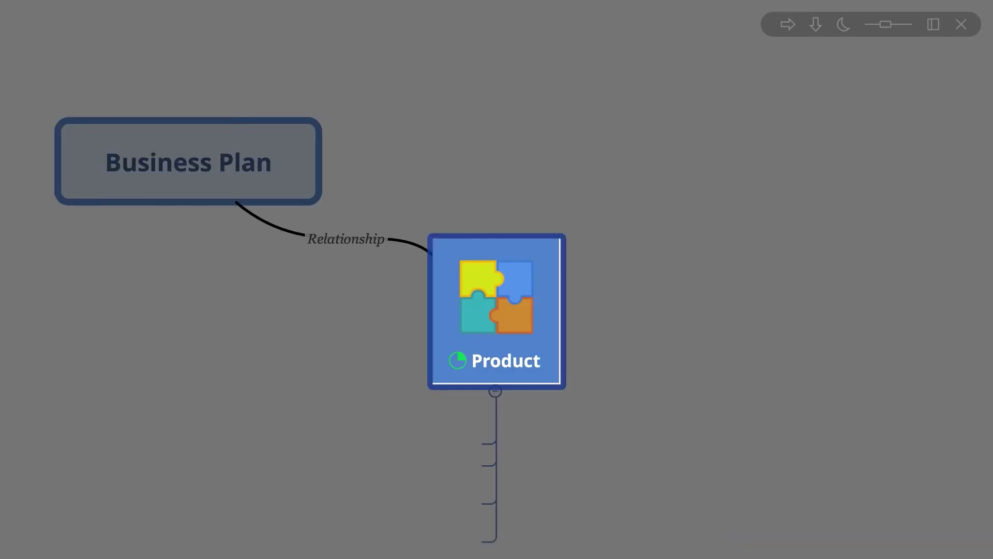
pyautogui.press('Right')
pyautogui.press('Right')
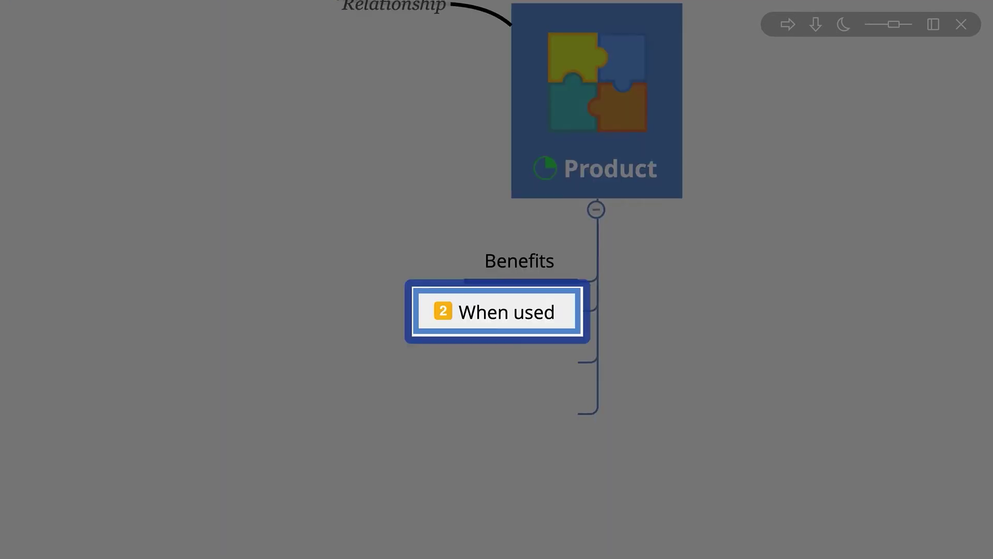
pyautogui.press('Right')
pyautogui.press('Right')
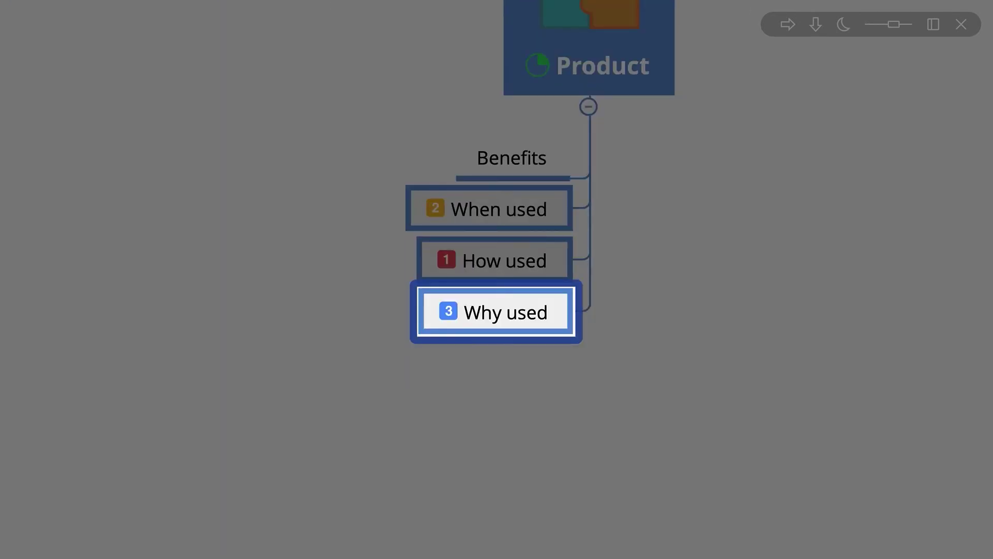
pyautogui.press('Right')
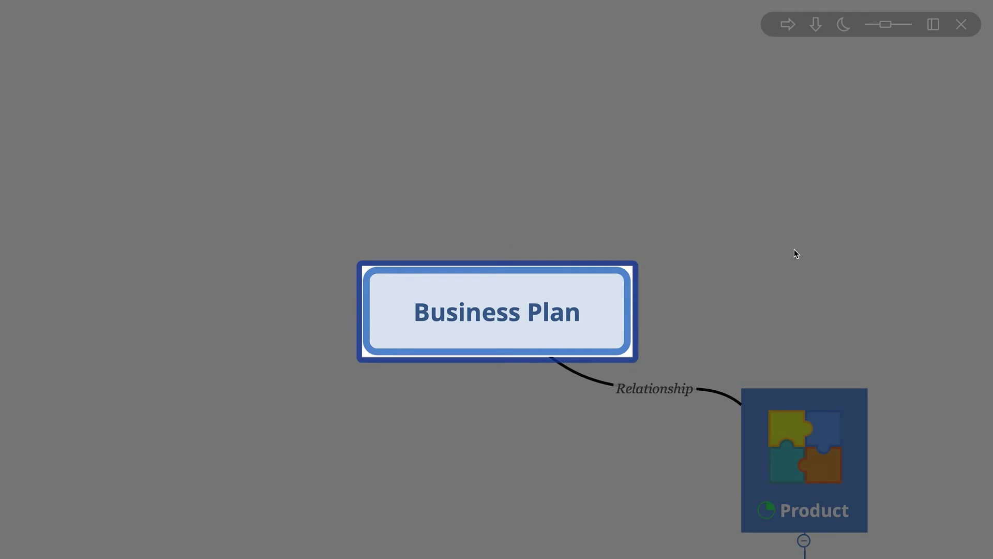
# - Search Setapp for iThoughtsX and start installing it
pyautogui.click(844, 24)
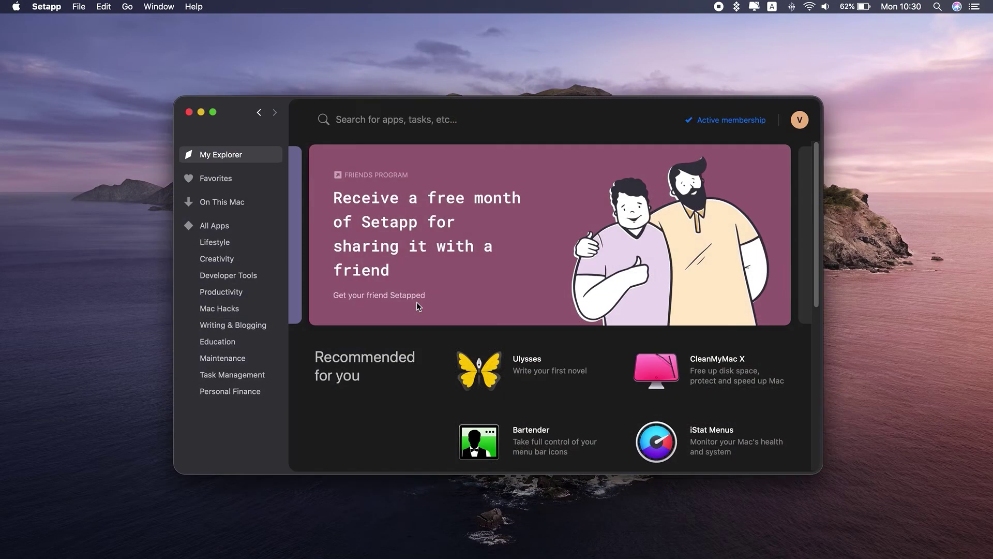
pyautogui.click(357, 119)
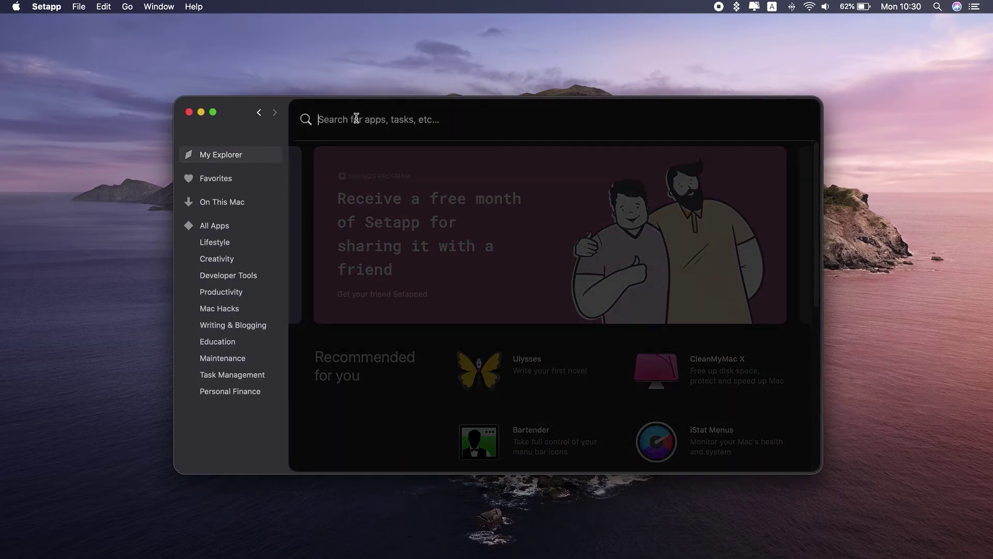
pyautogui.write('iThoughtsX')
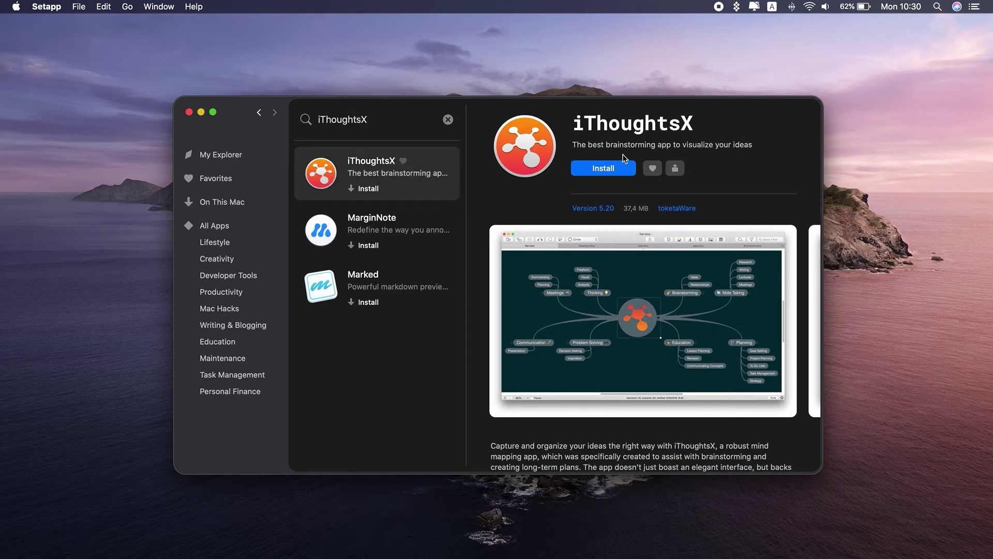
pyautogui.click(618, 167)
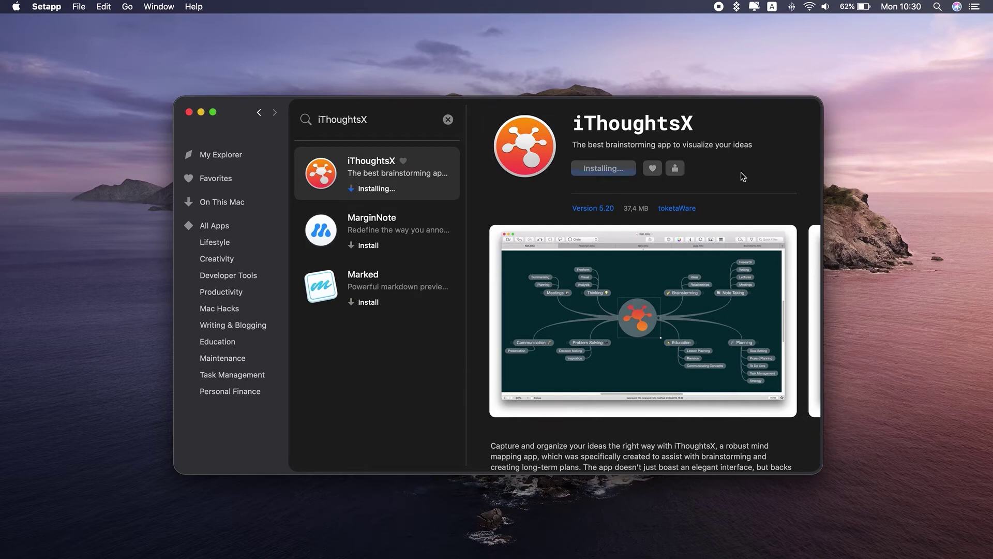
# - Select the Welcome topic and switch the example map window to full screen
pyautogui.hscroll(5, 728, 322)
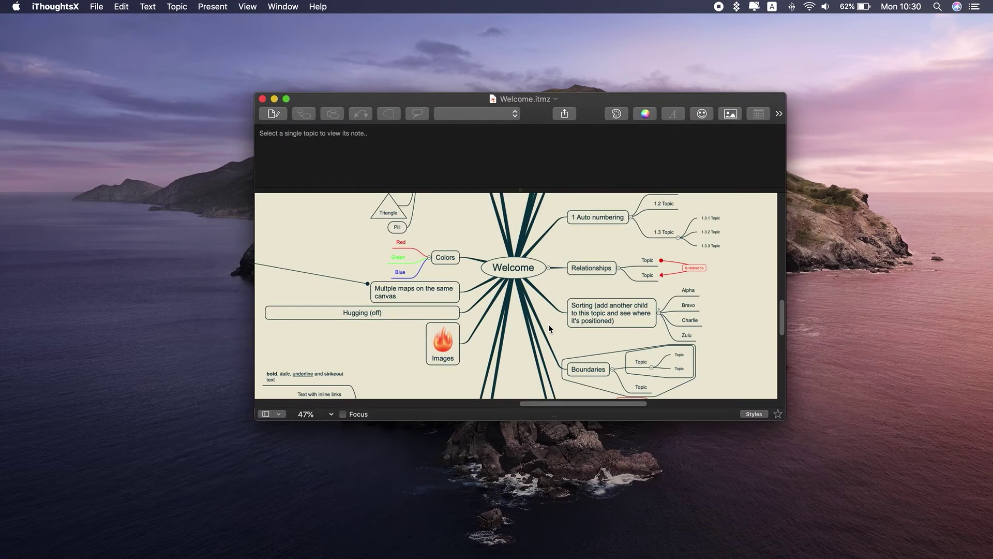
pyautogui.scroll(-5, 548, 324)
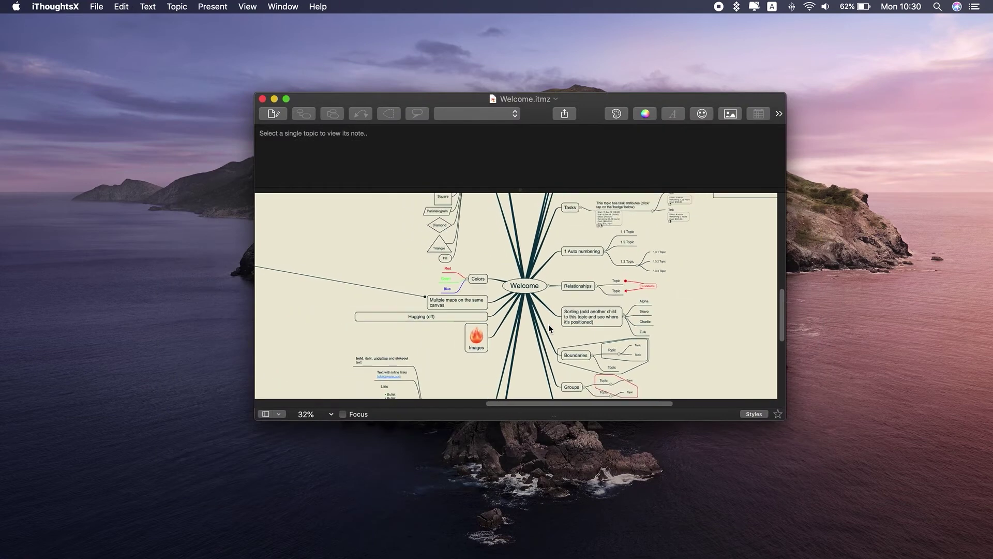
pyautogui.click(528, 294)
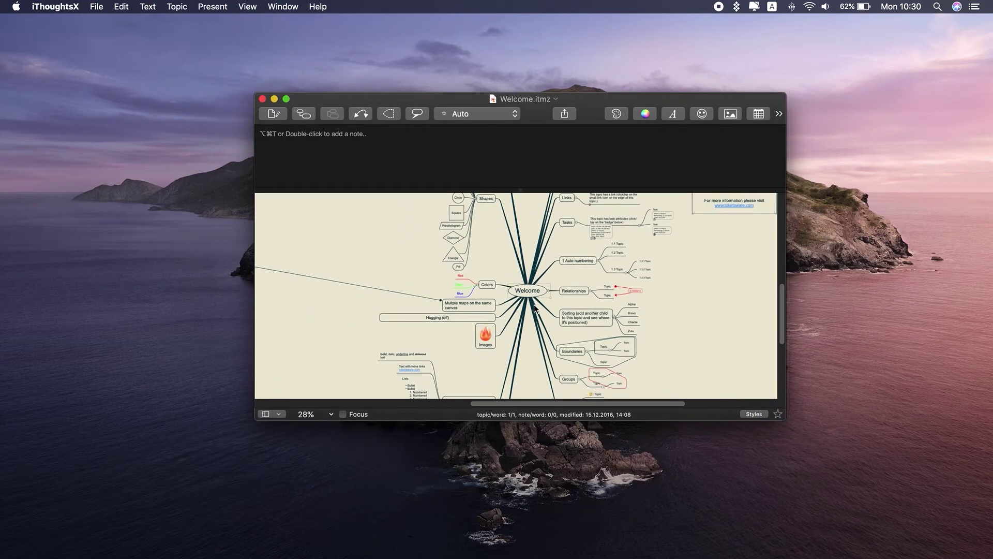
pyautogui.click(286, 99)
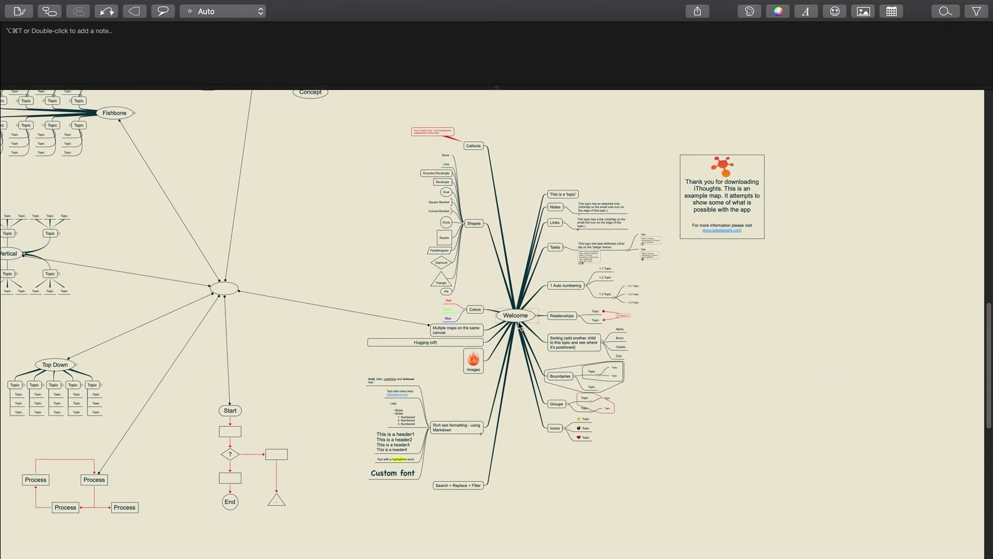
# - Pan around the map, selecting Colors, to view branches like Shapes and Relationships
pyautogui.scroll(5, 541, 312)
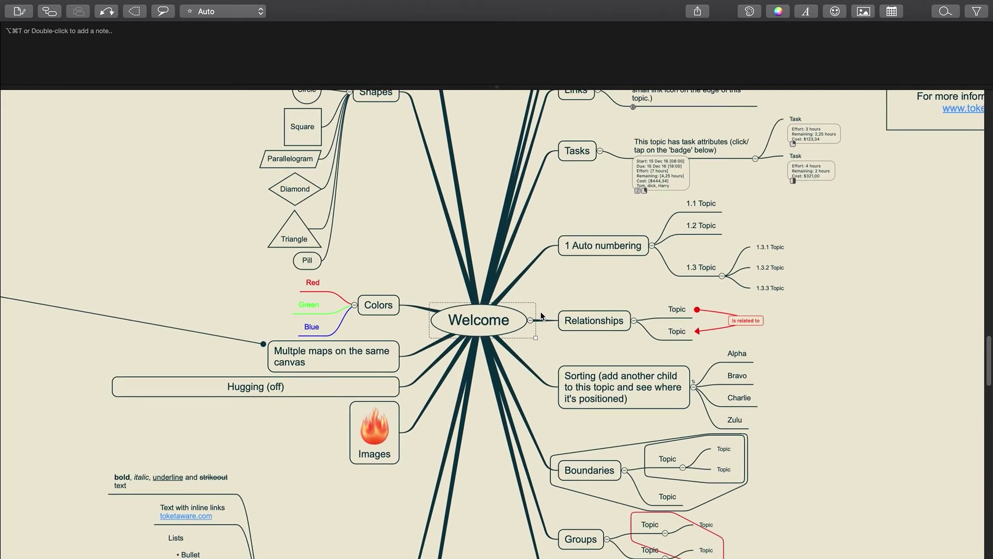
pyautogui.scroll(2, 541, 315)
pyautogui.click(388, 325)
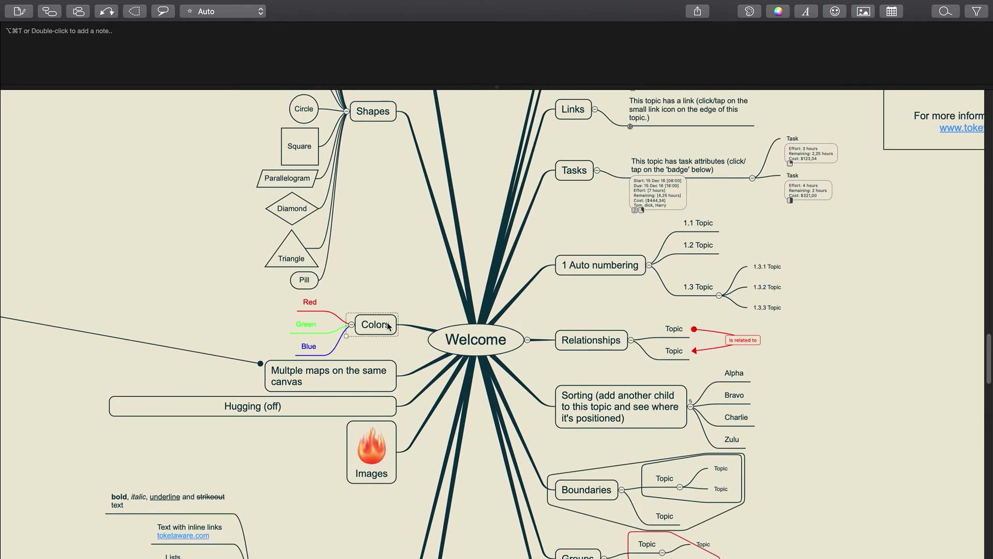
pyautogui.scroll(2, 326, 373)
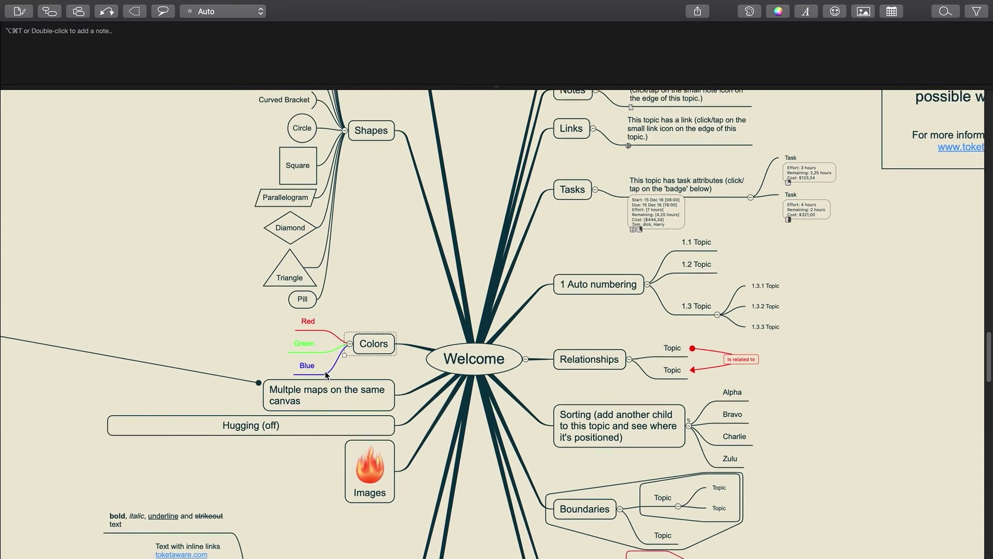
pyautogui.scroll(15, 326, 373)
pyautogui.hscroll(-5, 326, 374)
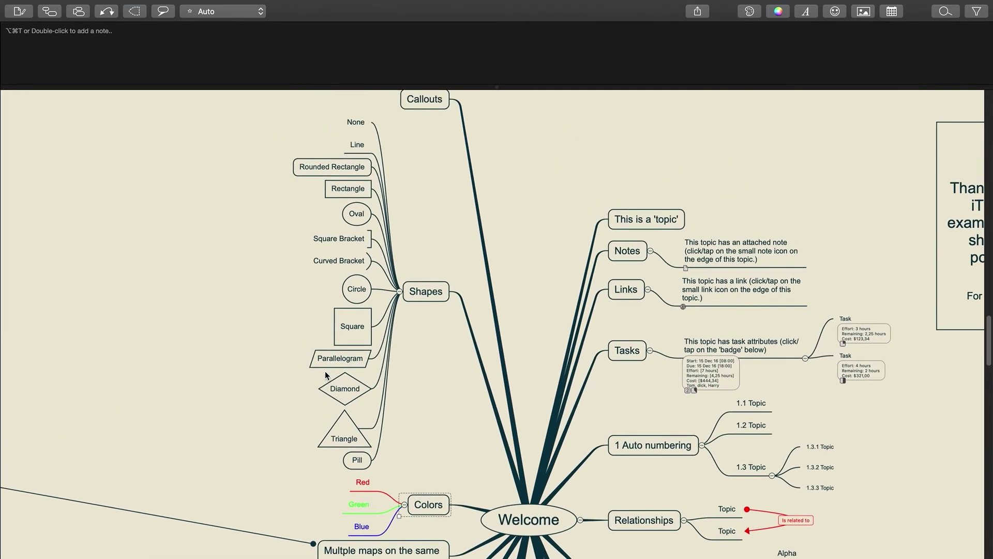
pyautogui.scroll(3, 326, 373)
pyautogui.hscroll(-2, 326, 373)
pyautogui.hscroll(8, 324, 371)
pyautogui.scroll(1, 325, 371)
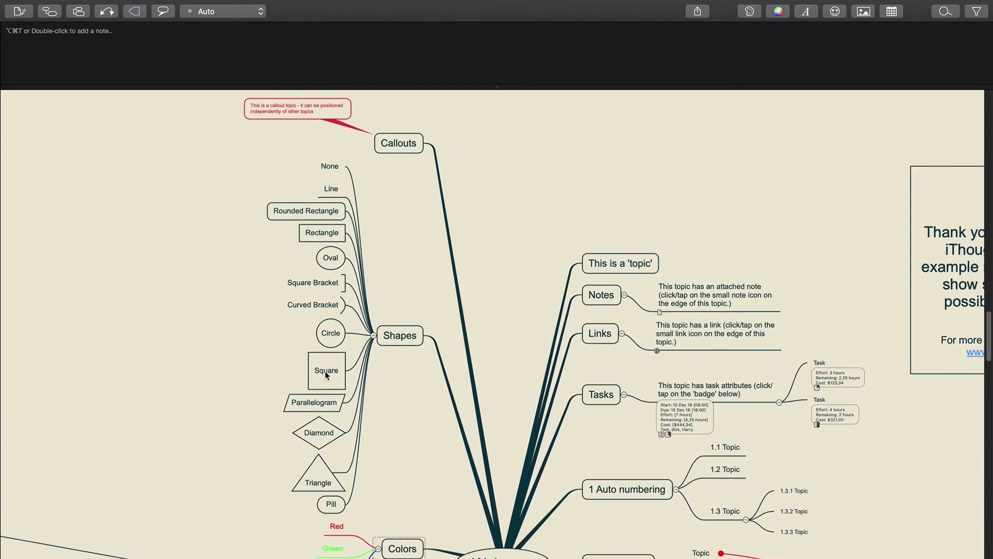
pyautogui.scroll(-20, 325, 371)
pyautogui.hscroll(11, 325, 371)
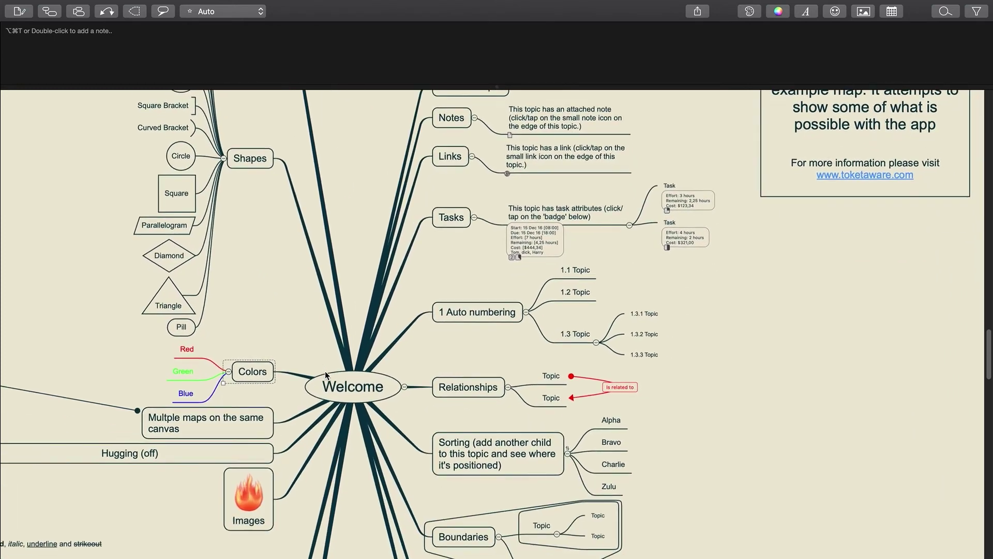
pyautogui.scroll(-4, 325, 371)
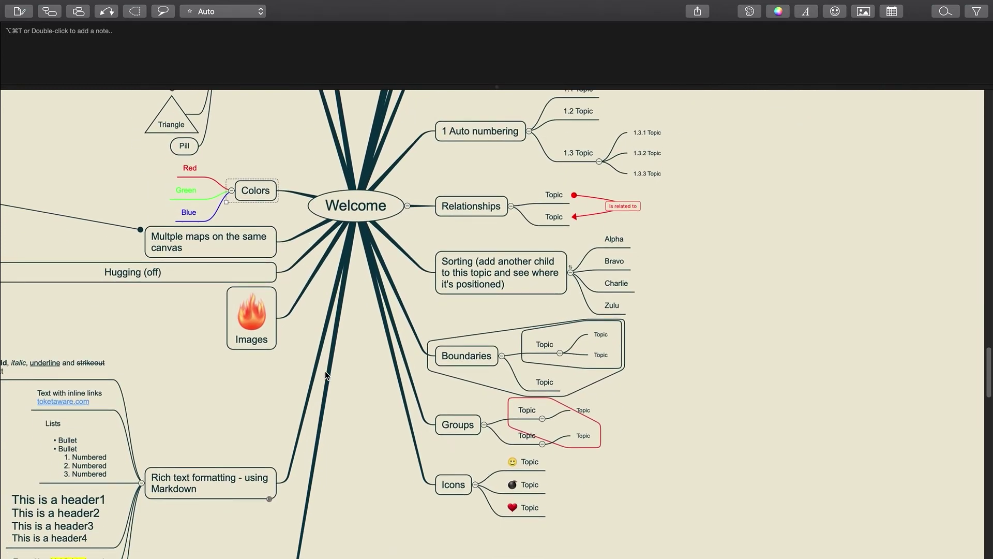
pyautogui.hscroll(-7, 325, 375)
pyautogui.scroll(-6, 325, 375)
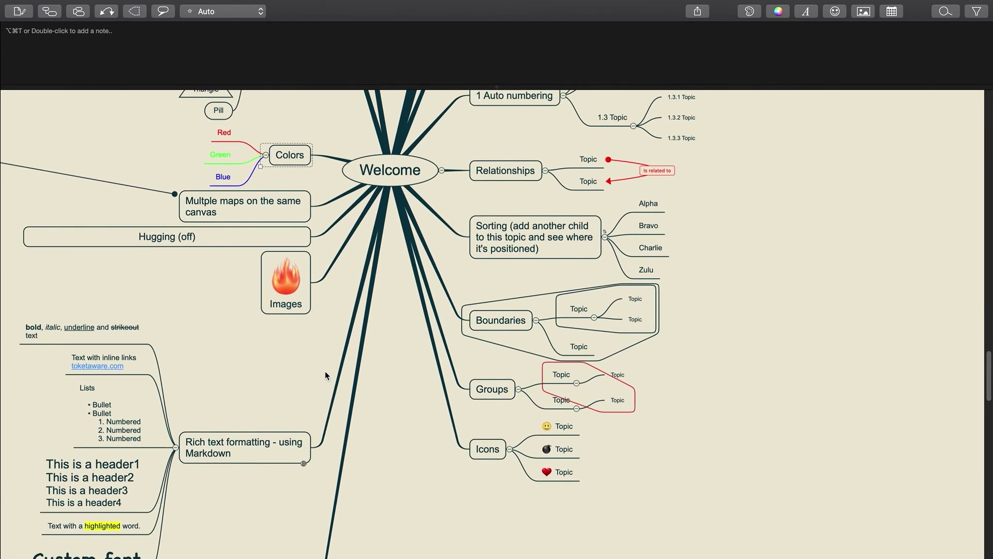
pyautogui.scroll(-3, 325, 371)
pyautogui.hscroll(-3, 325, 371)
pyautogui.scroll(-5, 325, 373)
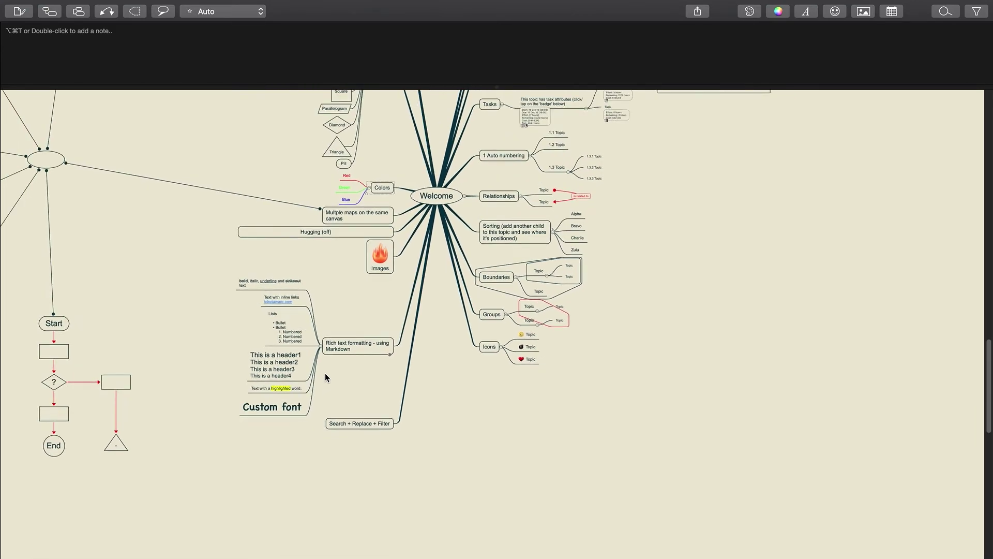
pyautogui.hscroll(-10, 325, 373)
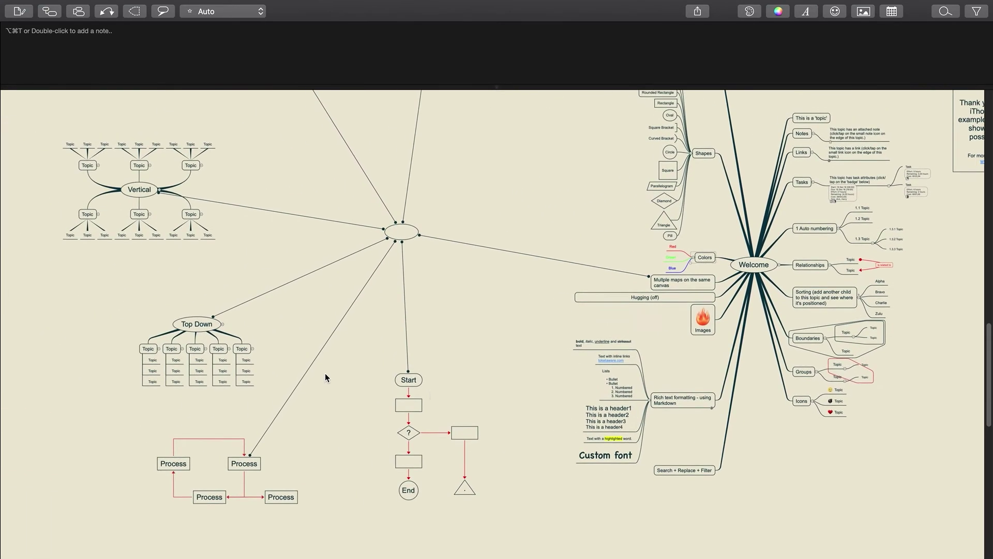
pyautogui.scroll(5, 326, 376)
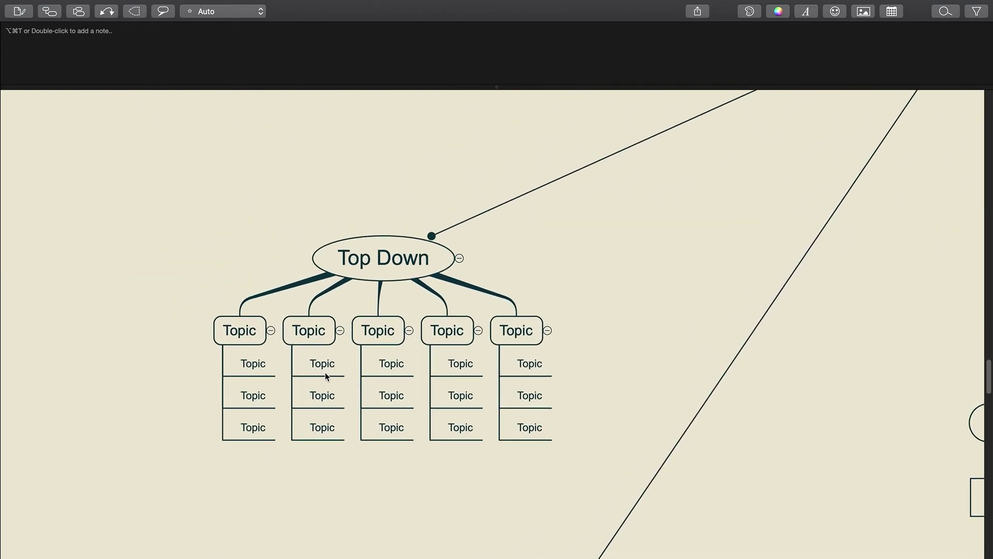
pyautogui.scroll(15, 306, 207)
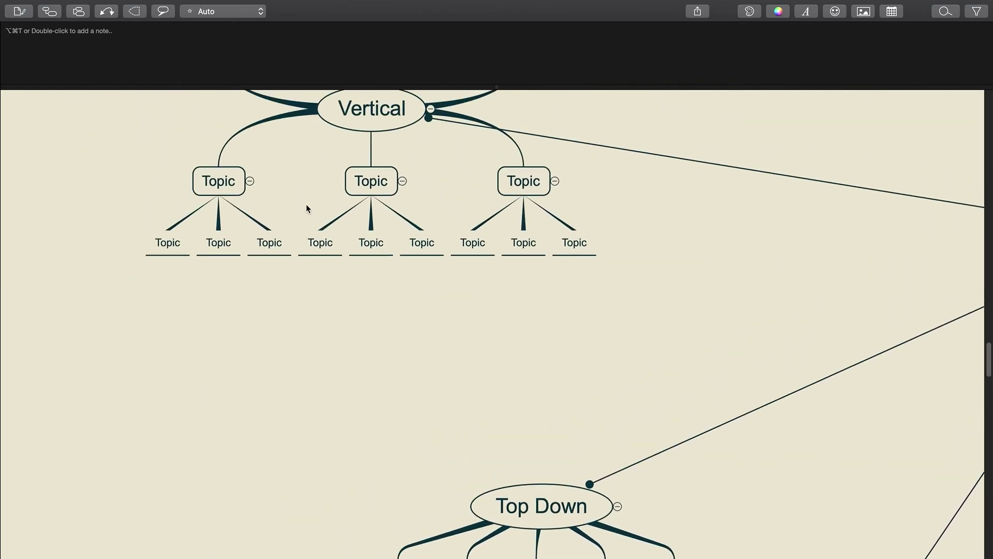
pyautogui.scroll(2, 306, 208)
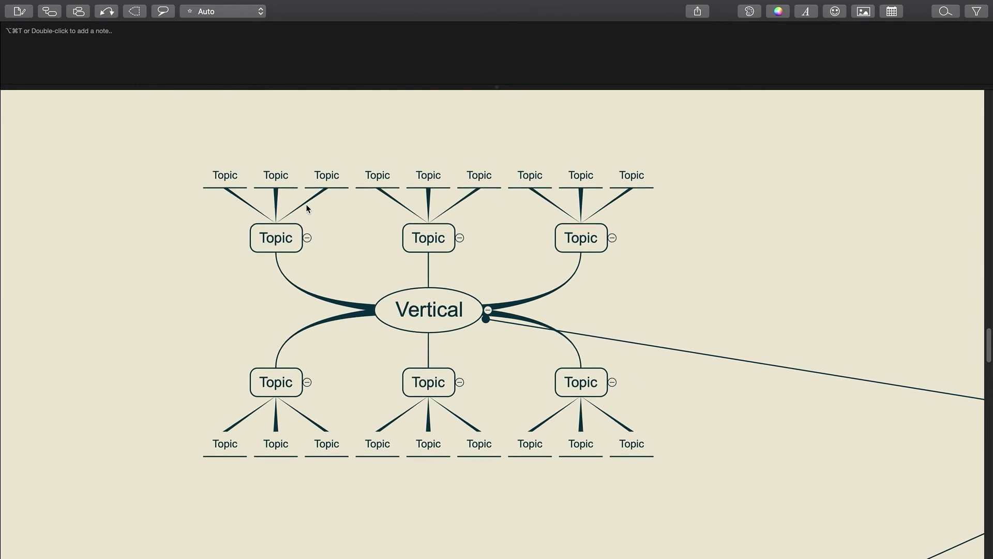
pyautogui.scroll(-5, 306, 208)
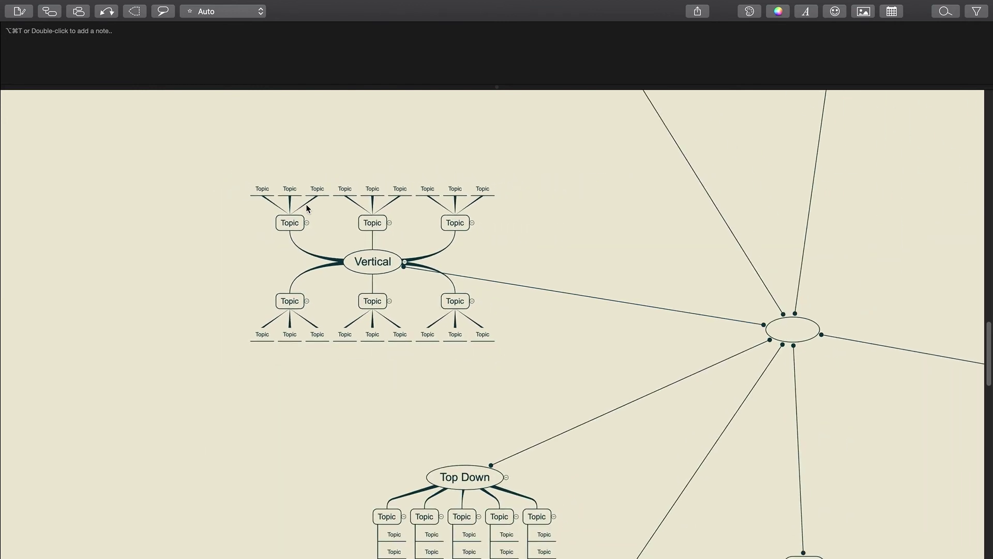
pyautogui.scroll(10, 307, 208)
pyautogui.scroll(5, 307, 205)
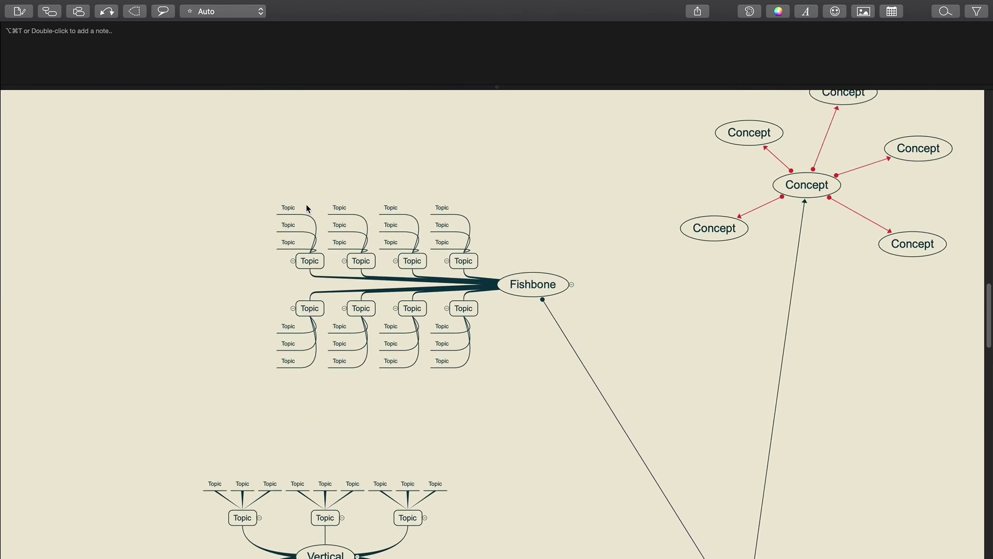
pyautogui.hscroll(9, 306, 208)
pyautogui.scroll(4, 306, 208)
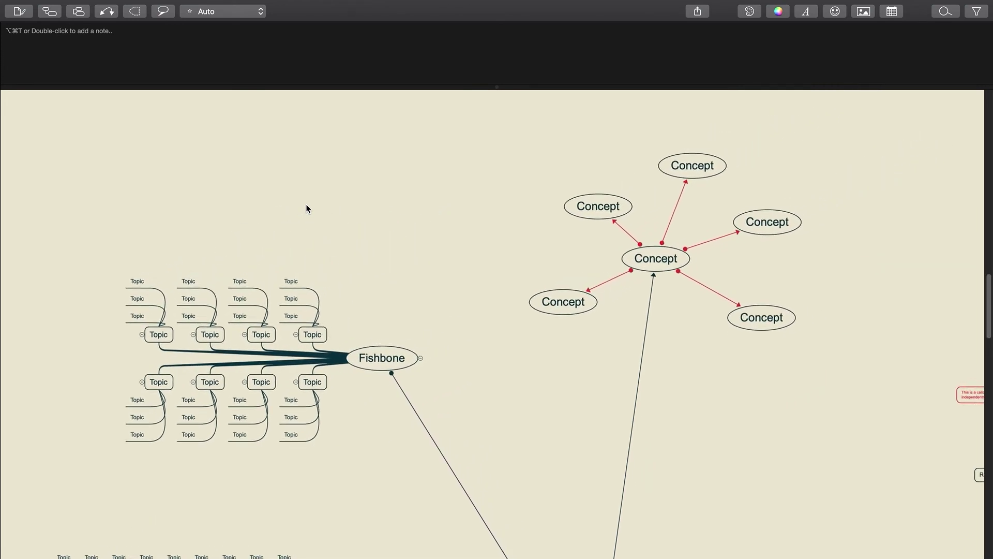
pyautogui.hscroll(5, 306, 208)
pyautogui.scroll(2, 306, 208)
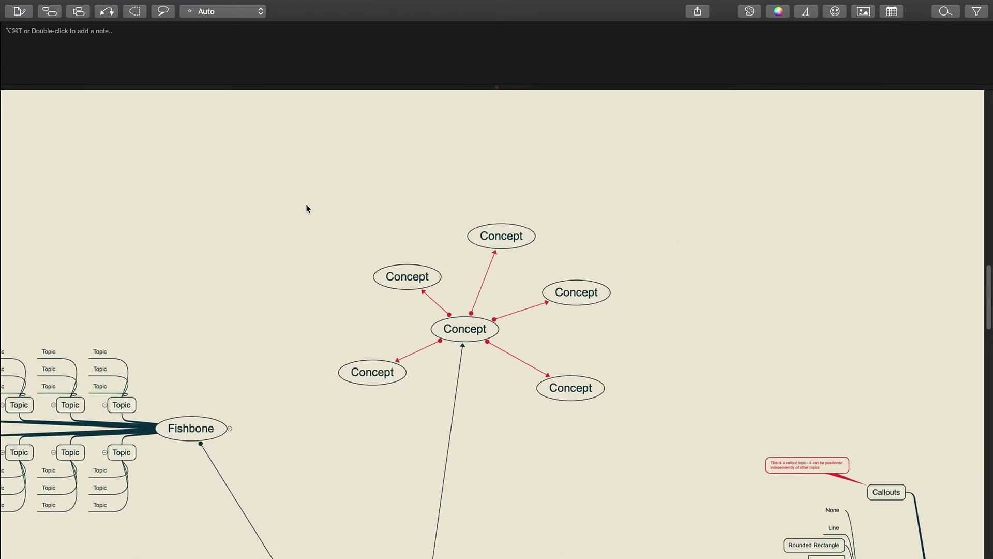
pyautogui.scroll(-10, 445, 357)
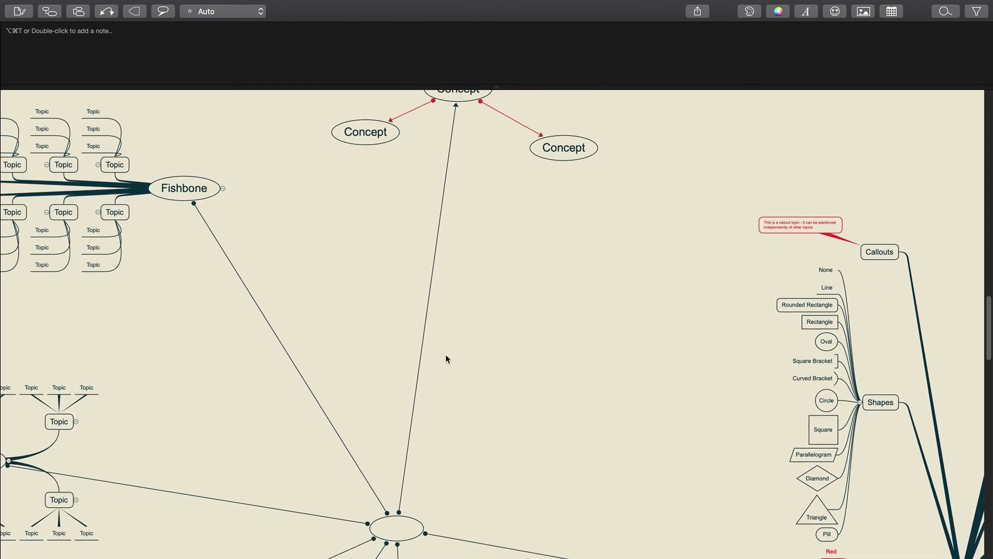
pyautogui.scroll(-5, 445, 357)
pyautogui.scroll(-4, 446, 357)
pyautogui.hscroll(3, 446, 357)
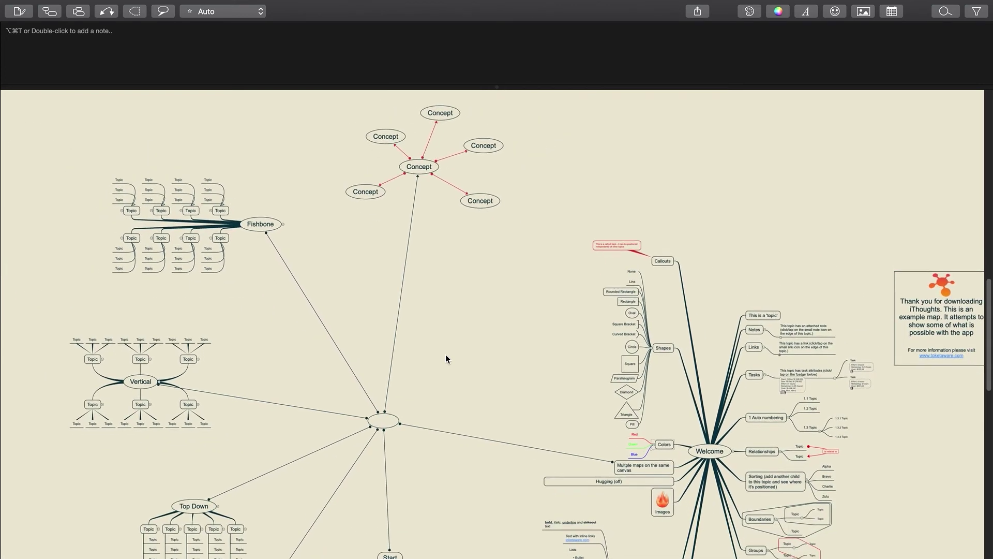
pyautogui.scroll(-5, 446, 358)
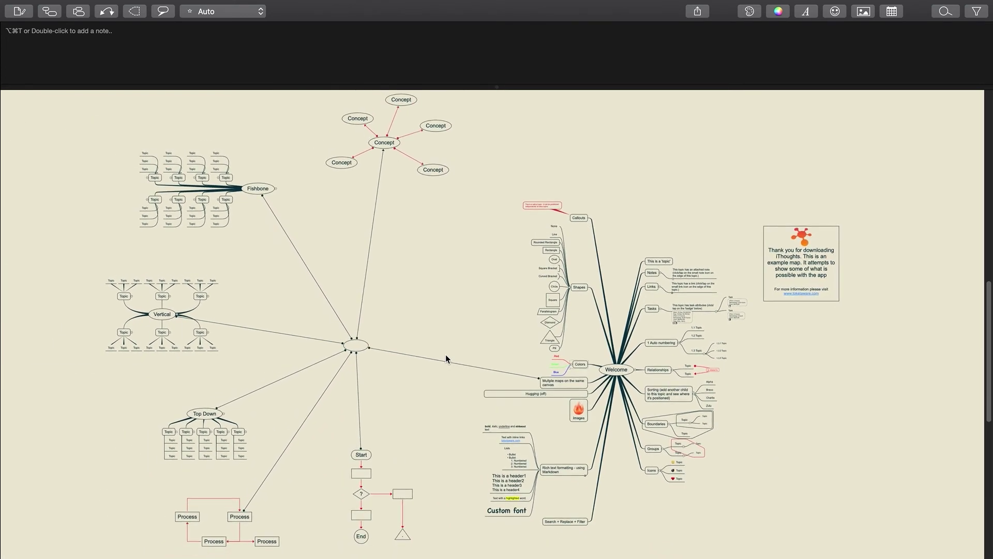
pyautogui.scroll(-1, 446, 358)
pyautogui.hscroll(-1, 447, 358)
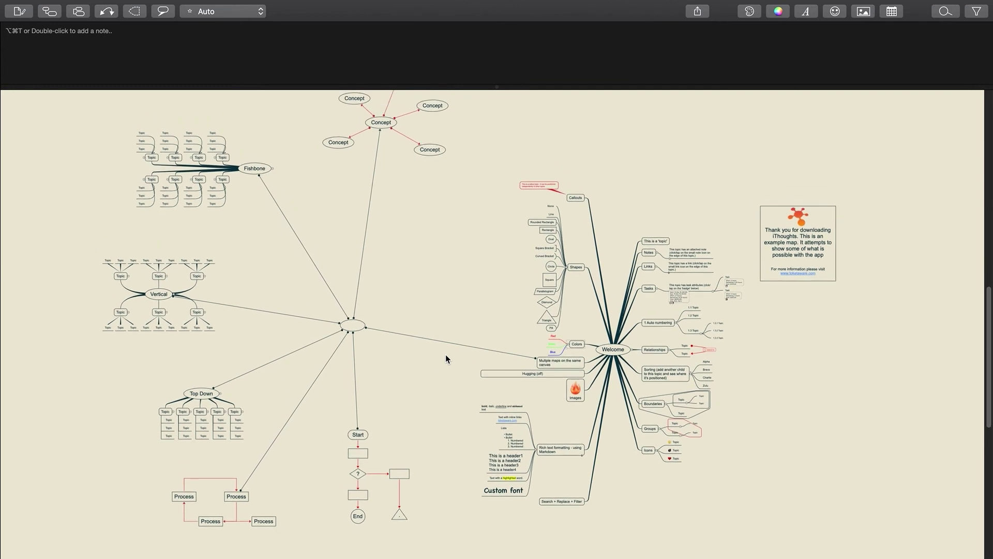